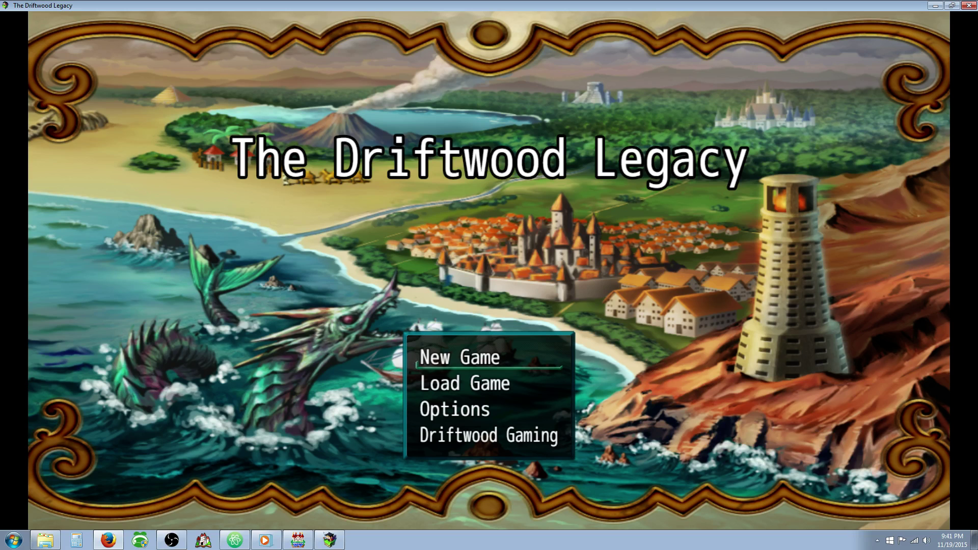
- Start a new game and advance through Hellraizor's opening dialogue
key("Up")
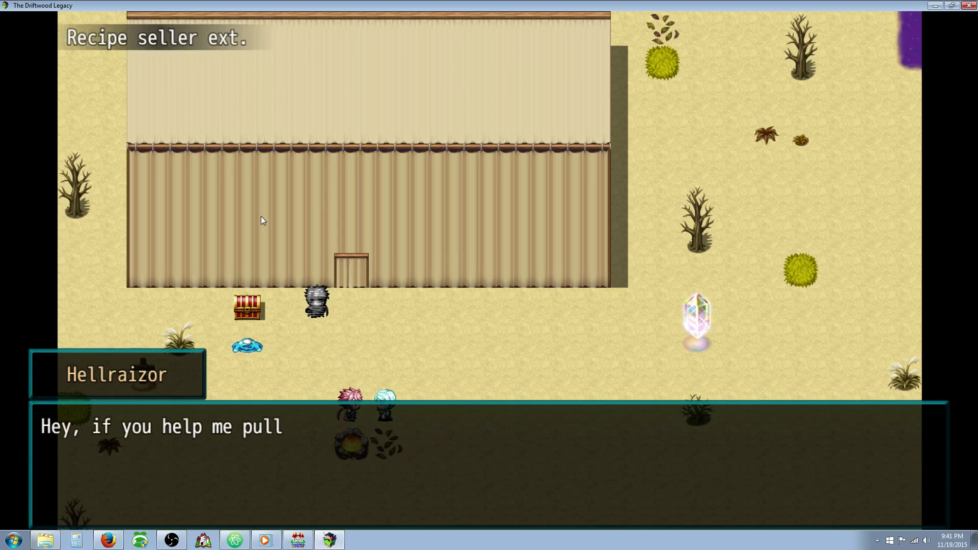
key("Return")
key("Return")
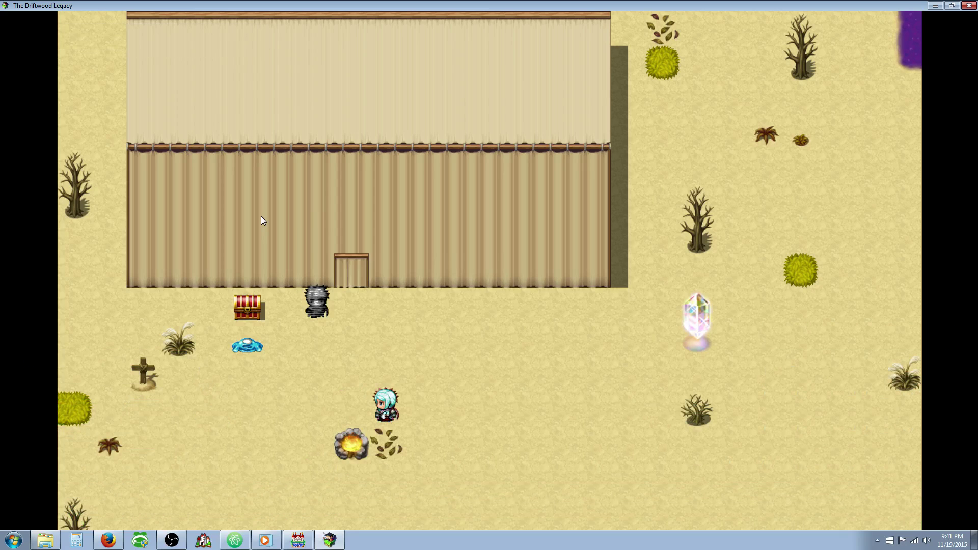
- Walk the party up to the dark figure beside the building's door and interact with it
key("Up")
key("Left")
key("Left")
key("Left")
key("Right")
key("Up")
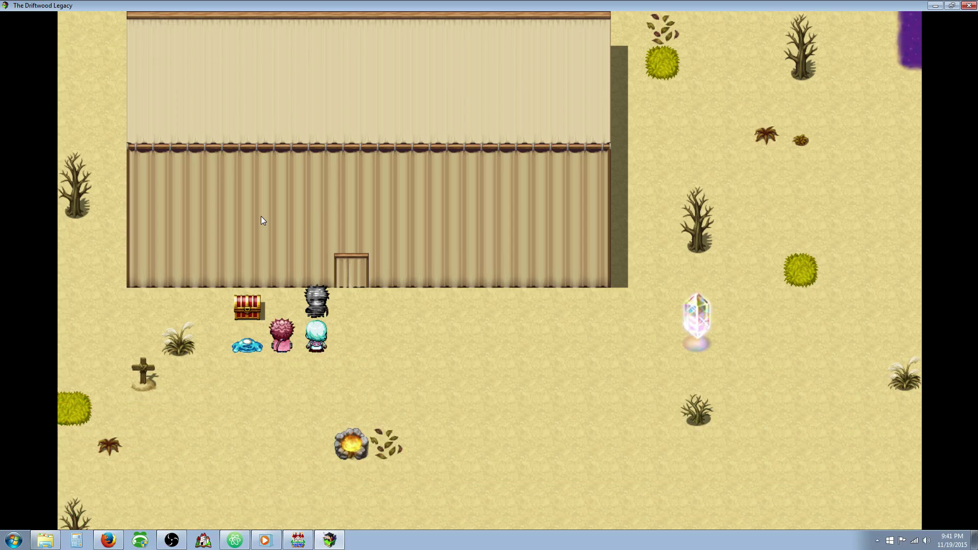
key("Return")
key("Return")
- Check the party's HP in the main menu, and have the dark figure damage the party again
key("Escape")
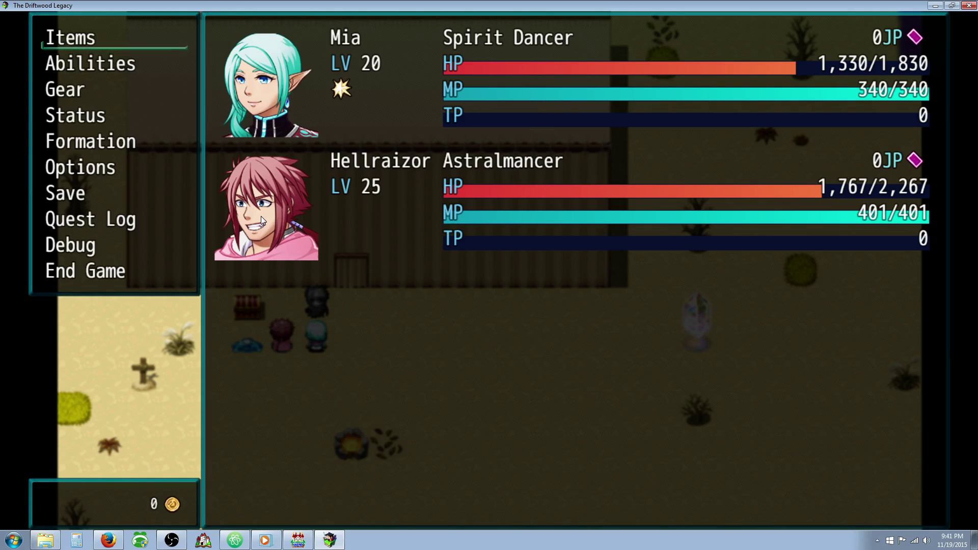
key("Escape")
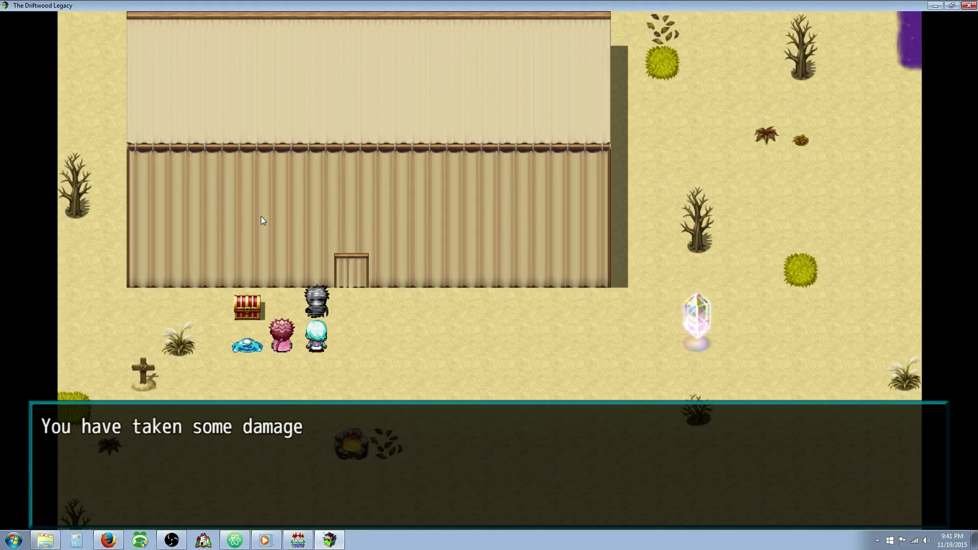
key("Return")
- Walk to the treasure chest beside the dark figure, open it and dismiss the message
key("Left")
key("Up")
key("Left")
key("Return")
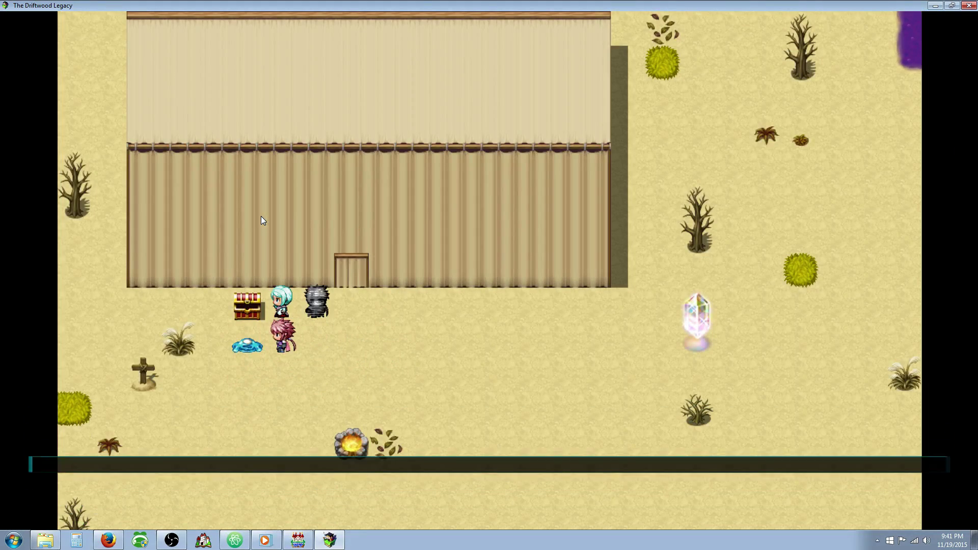
key("Return")
- Review Hellraizor's Morph abilities and return to the main menu
key("Escape")
key("Down")
key("Return")
key("Down")
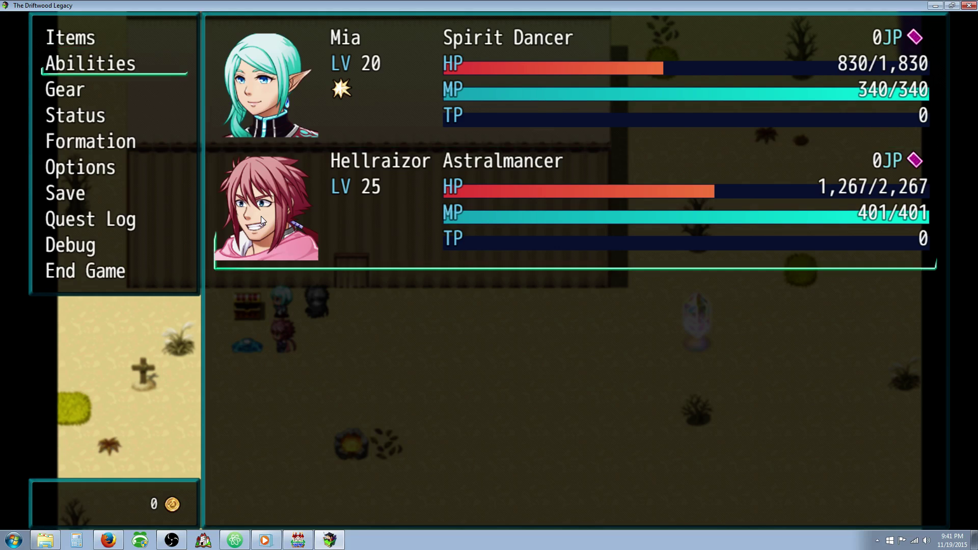
key("Return")
key("Down")
key("Return")
key("Down")
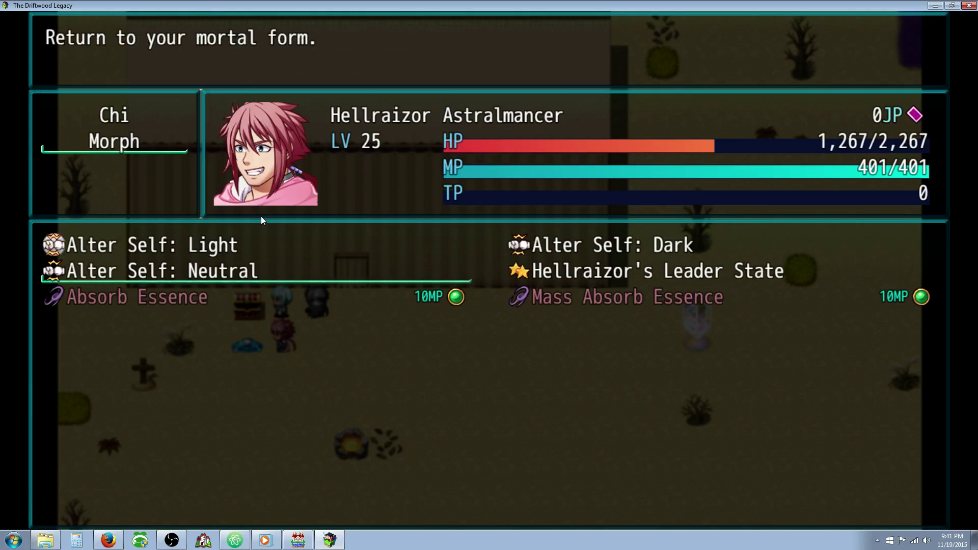
key("Escape")
key("Up")
key("Down")
key("Escape")
- Equip the Vampire Sword in Hellraizor's weapon slot and return to the map
key("Down")
key("Return")
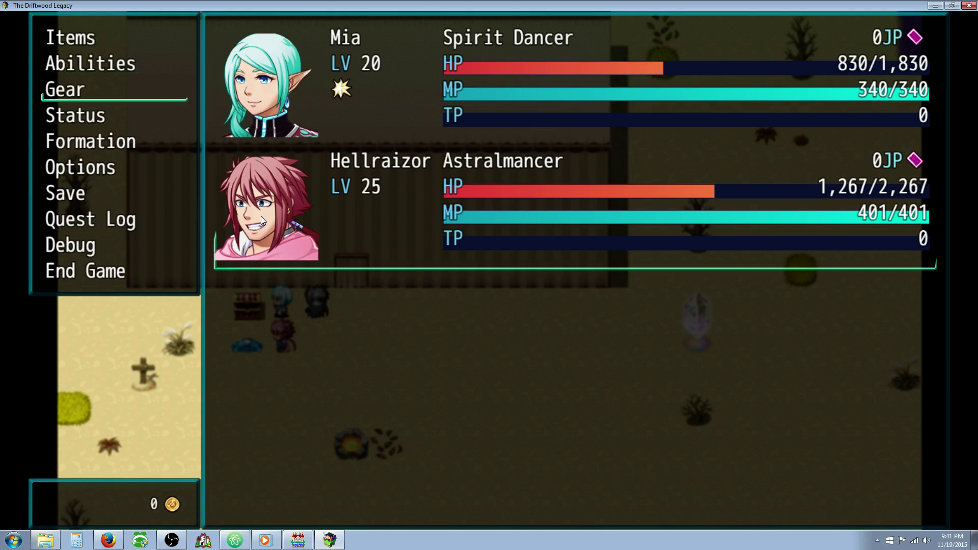
key("Return")
key("Return")
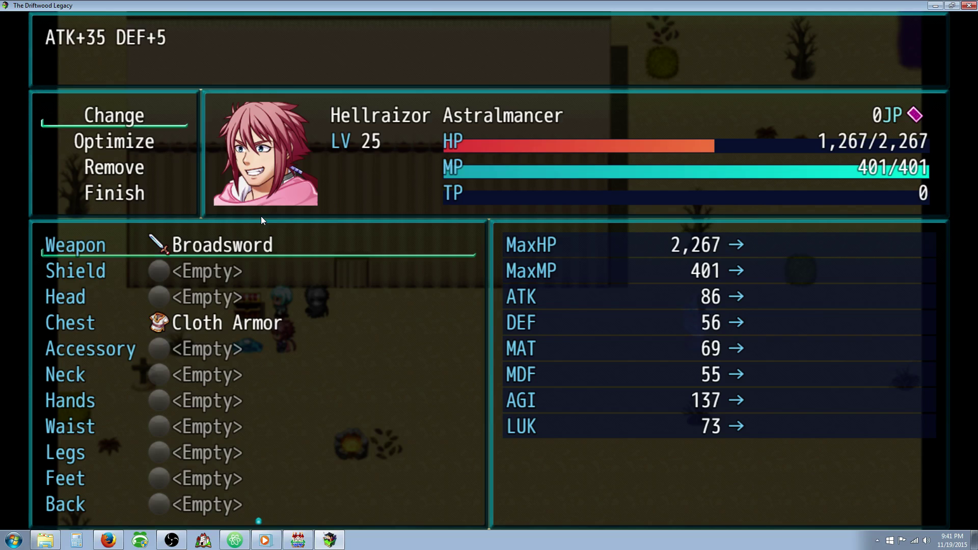
key("Return")
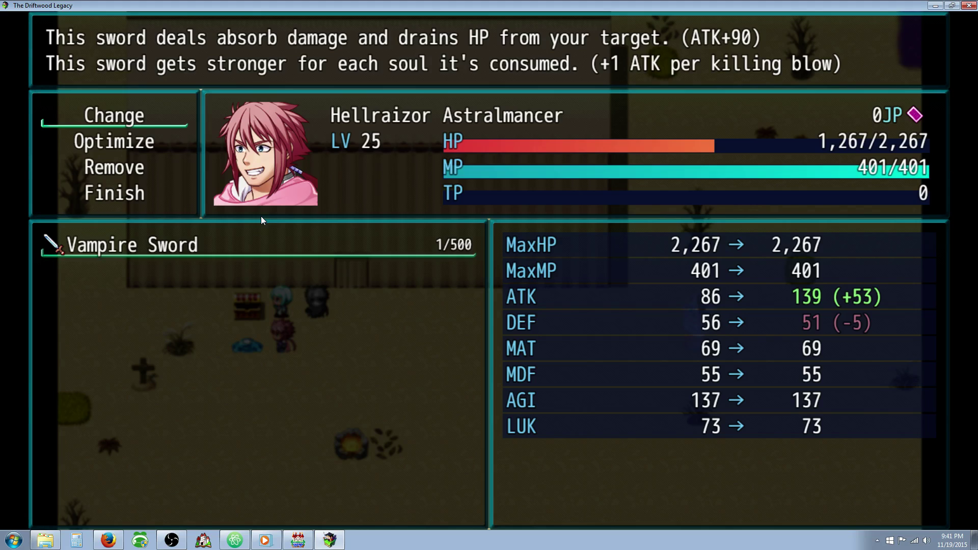
key("Return")
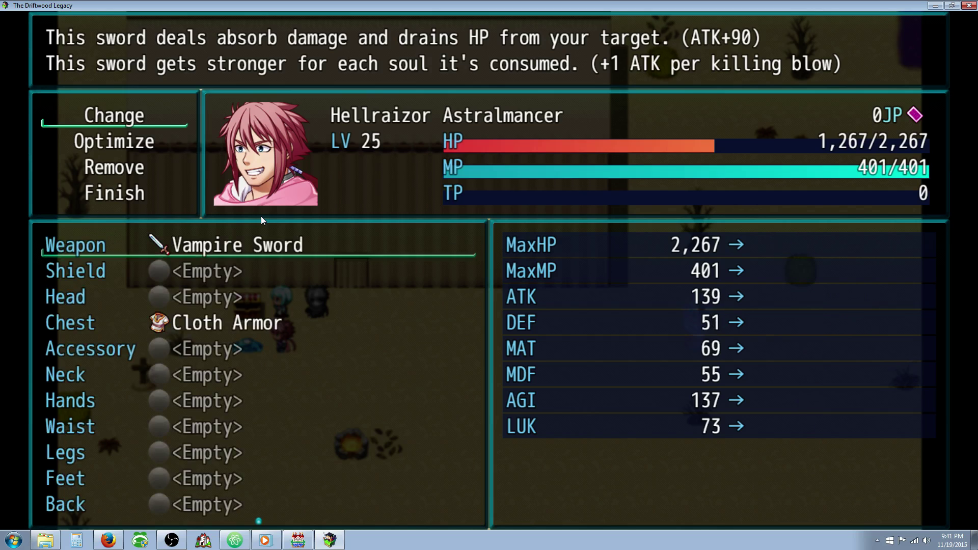
key("Escape")
key("Escape")
key("Escape")
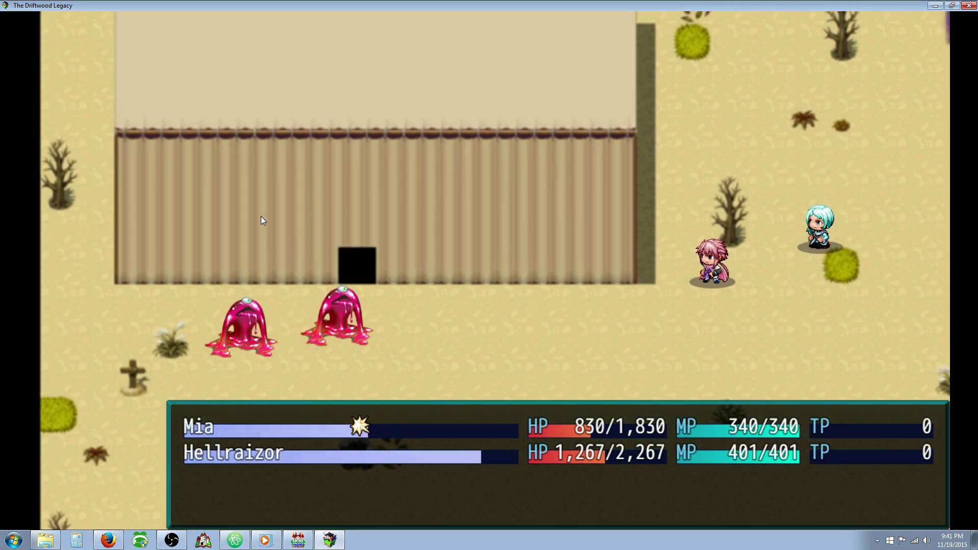
- Attack one of the two slimes with Hellraizor and have Mia guard
key("Return")
key("Return")
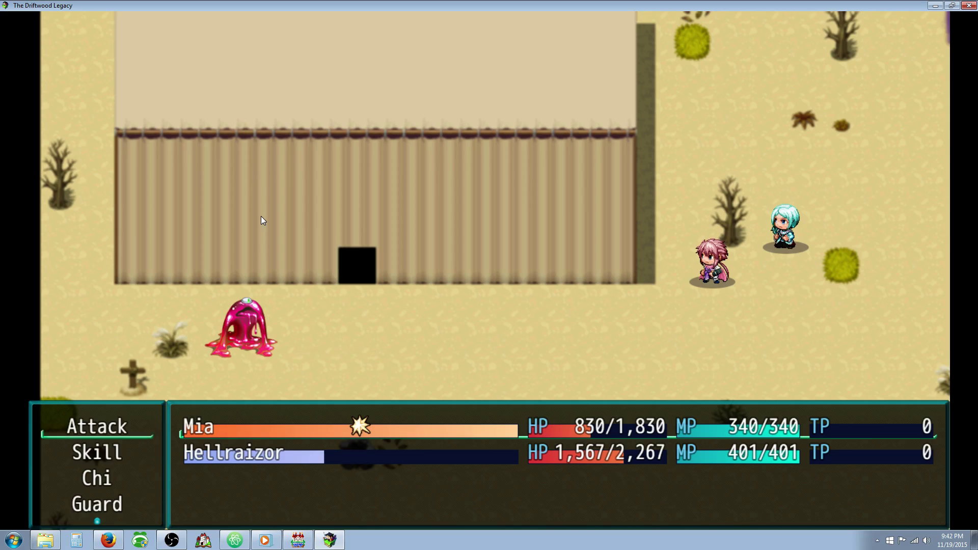
key("Up")
key("Return")
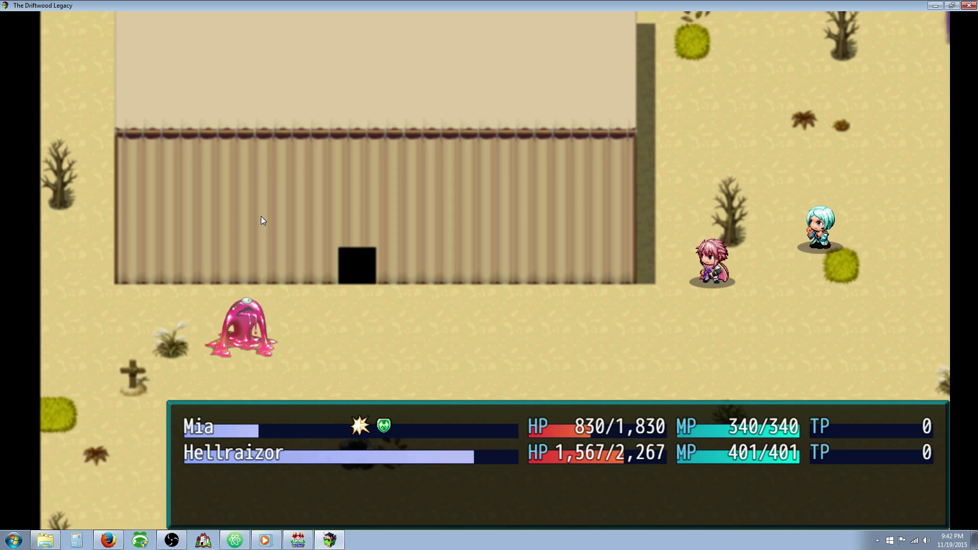
- Finish off the remaining slime with Hellraizor's attack and close the battle results
key("Return")
key("Return")
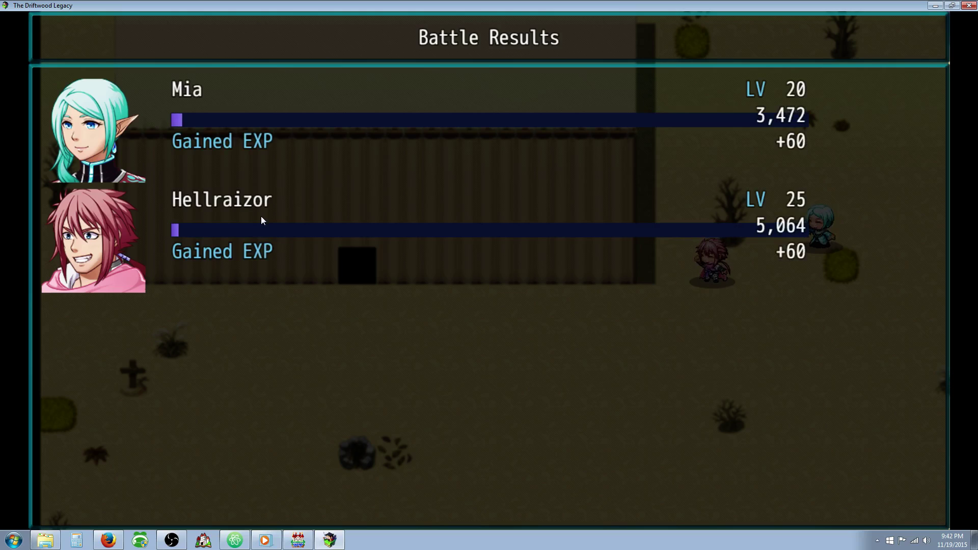
key("Return")
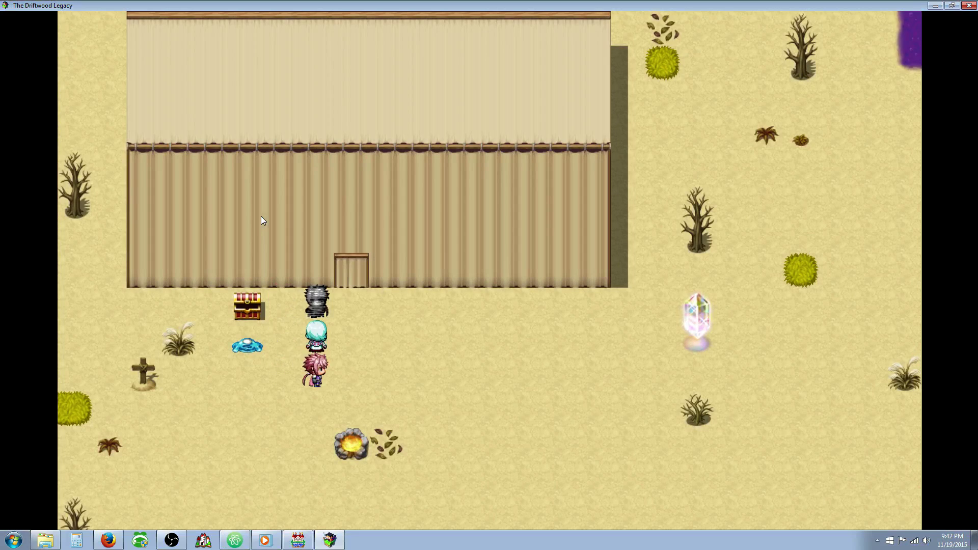
- Begin a second slime battle from the dark figure, attack a slime with Hellraizor and have Mia guard
key("Up")
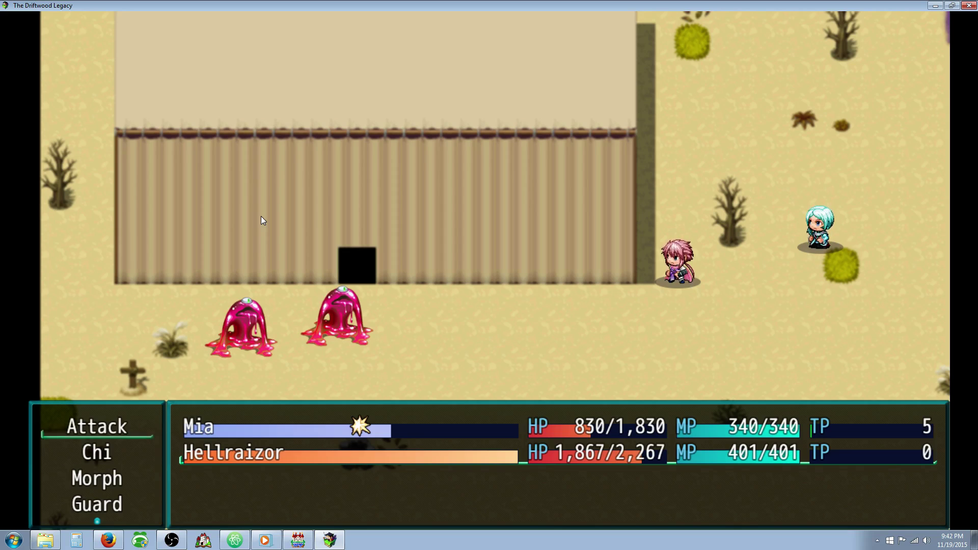
key("Return")
key("Return")
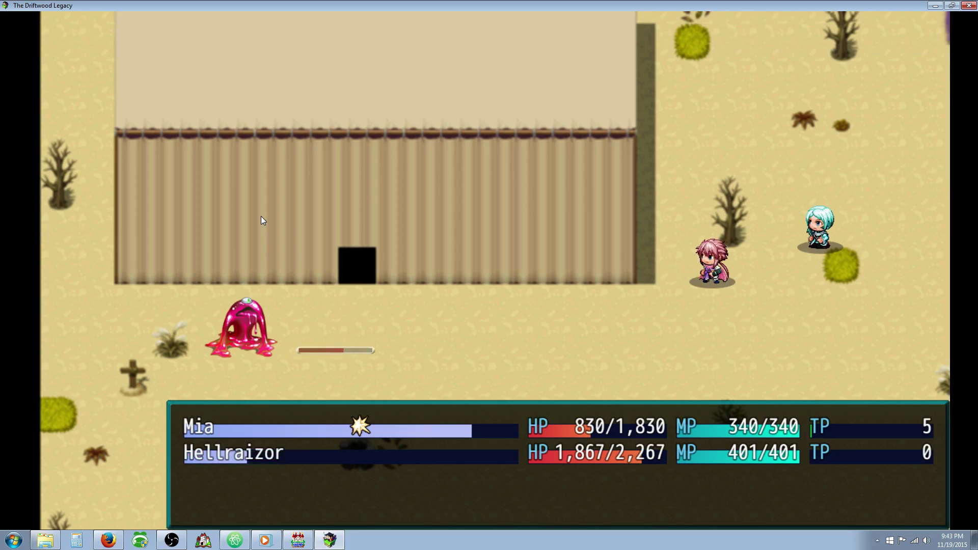
key("Down")
key("Down")
key("Return")
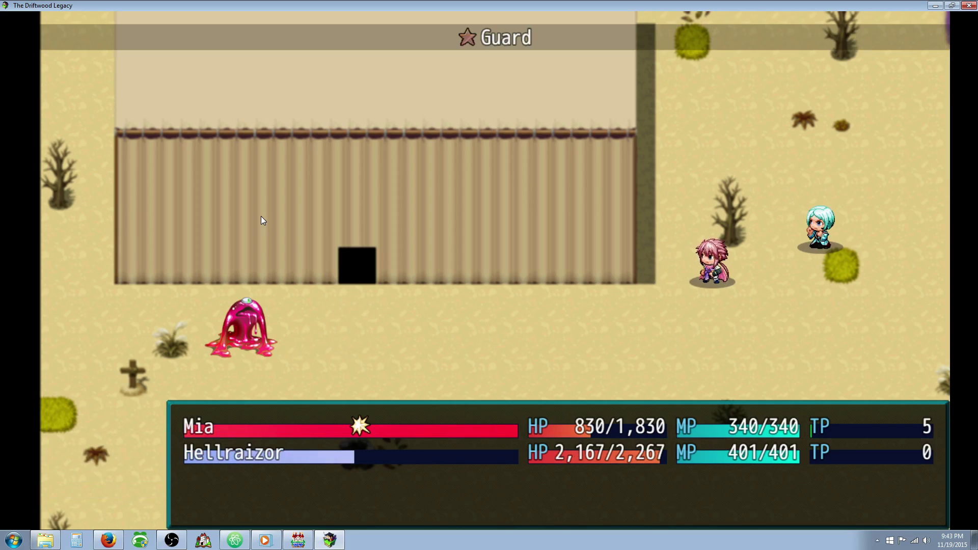
- Defeat the last slime with Hellraizor, and dismiss the battle results and spoils
key("Return")
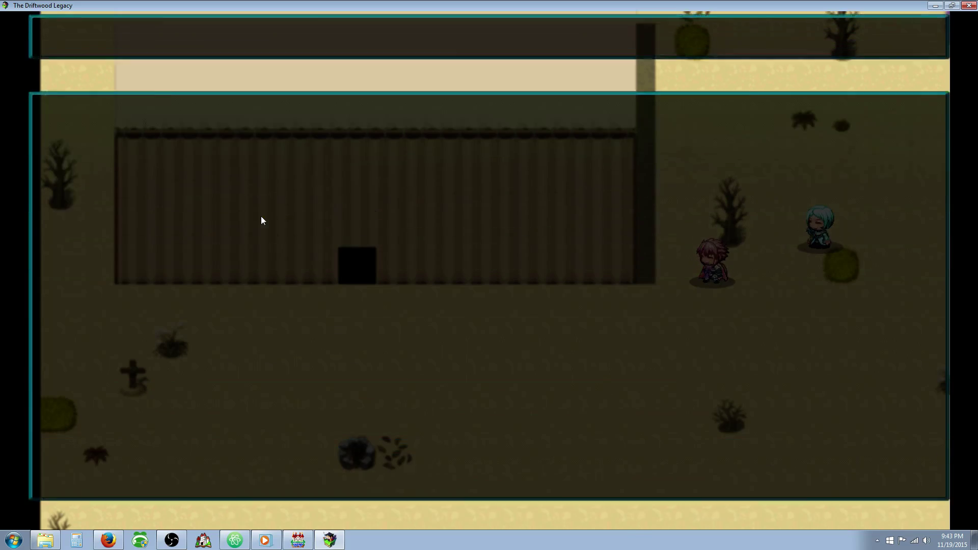
key("Return")
key("Return")
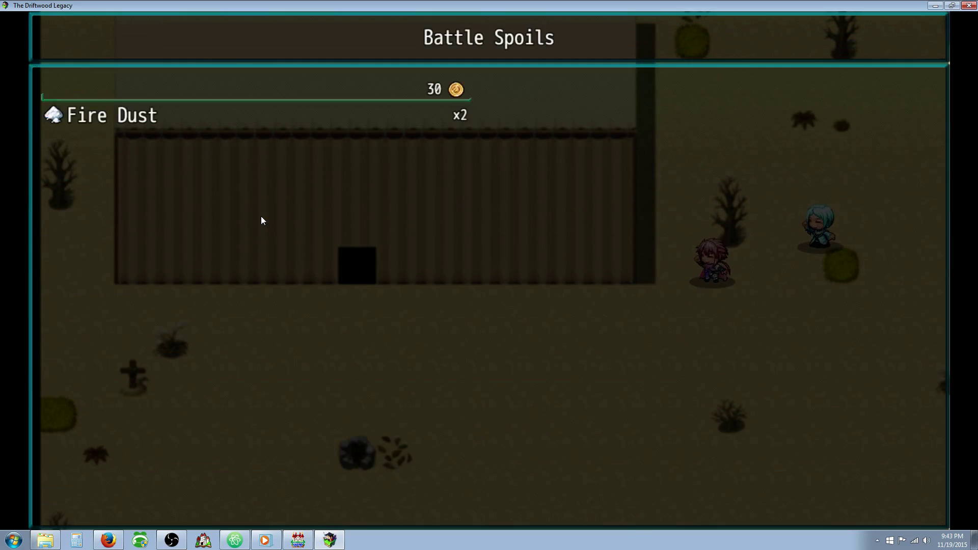
key("Return")
- View Hellraizor's status page to check his ATK with the Vampire Sword equipped
key("Escape")
key("Down")
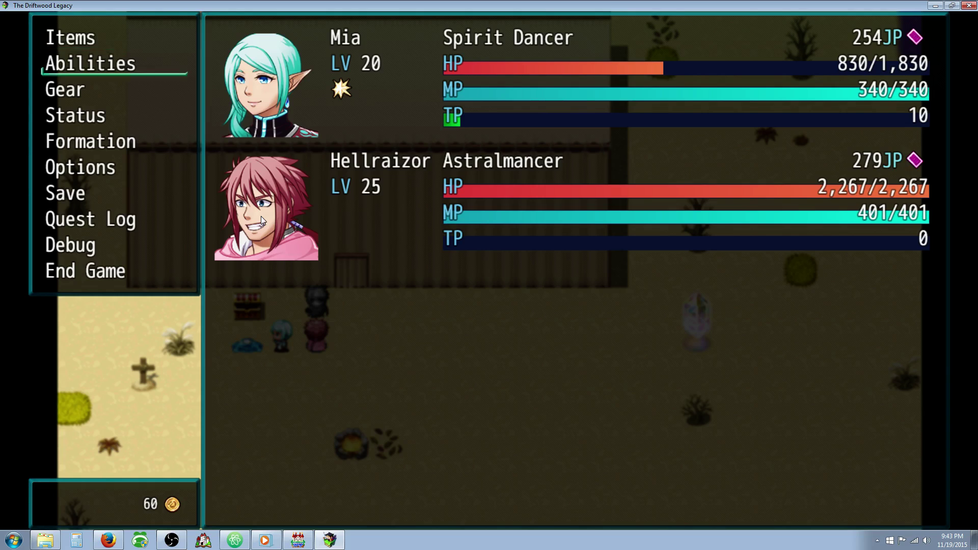
key("Down")
key("Down")
key("Return")
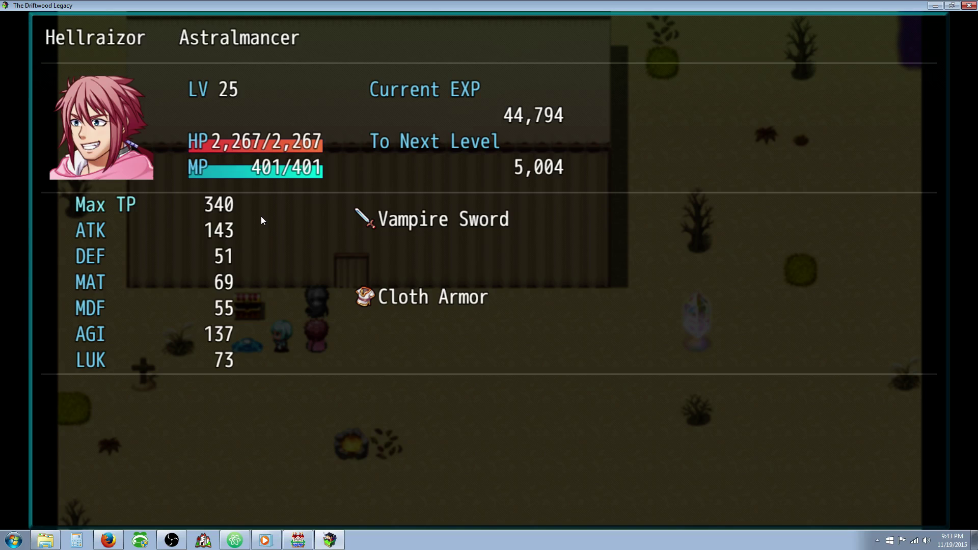
key("Escape")
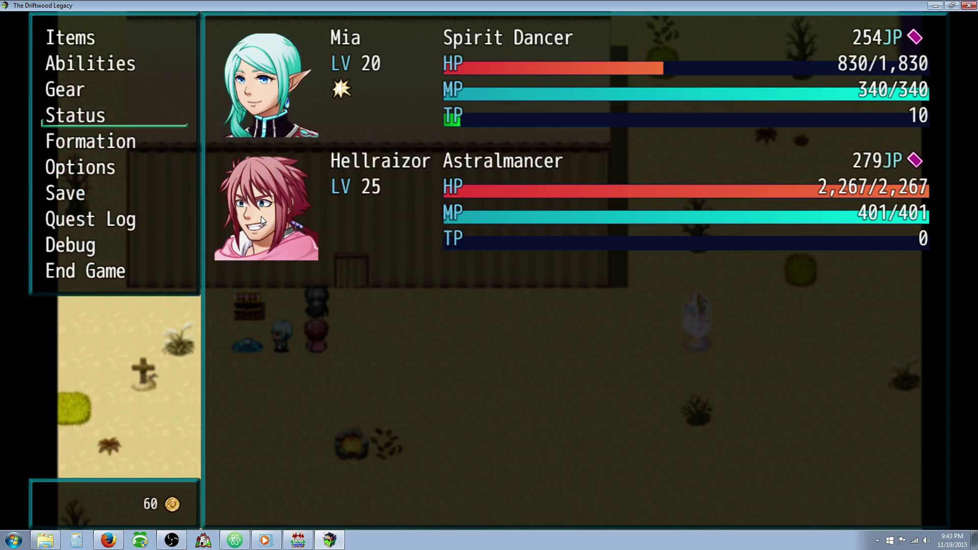
- Check variable 0070, Vampire Sword, in the debug list's V [0061-0070] range
key("Up")
key("Up")
key("Up")
key("Up")
key("Up")
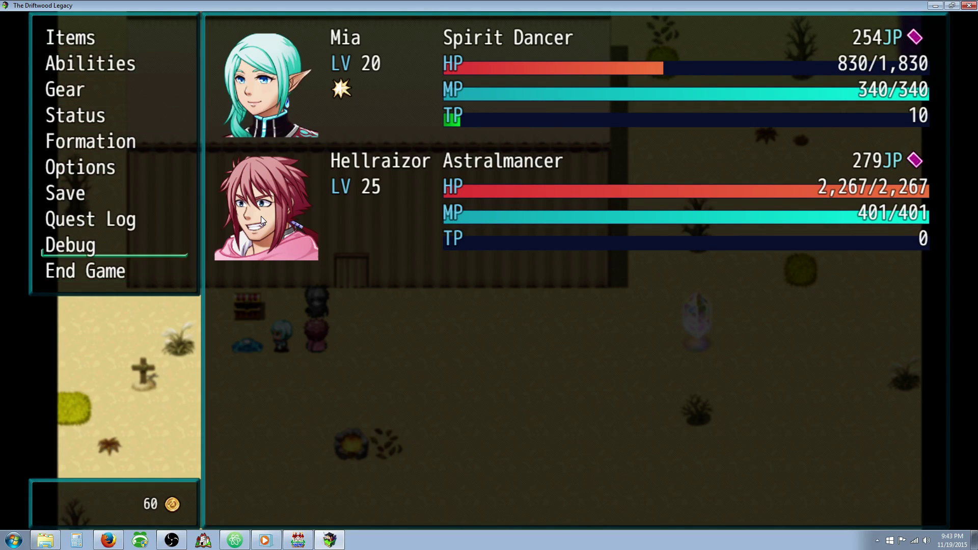
key("Return")
key("Up")
key("Up")
key("Up")
key("Up")
key("Up")
key("Up")
key("Up")
key("Up")
key("Up")
key("Up")
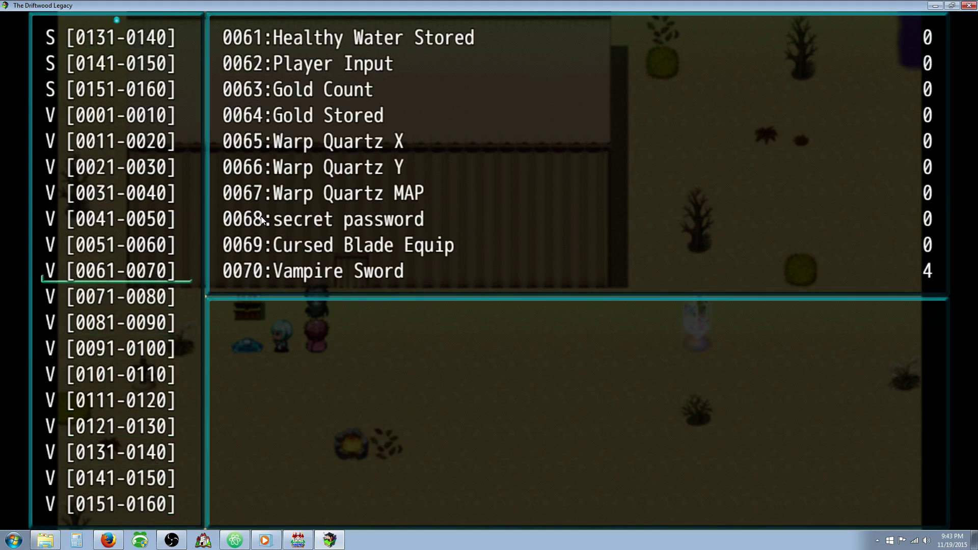
key("Escape")
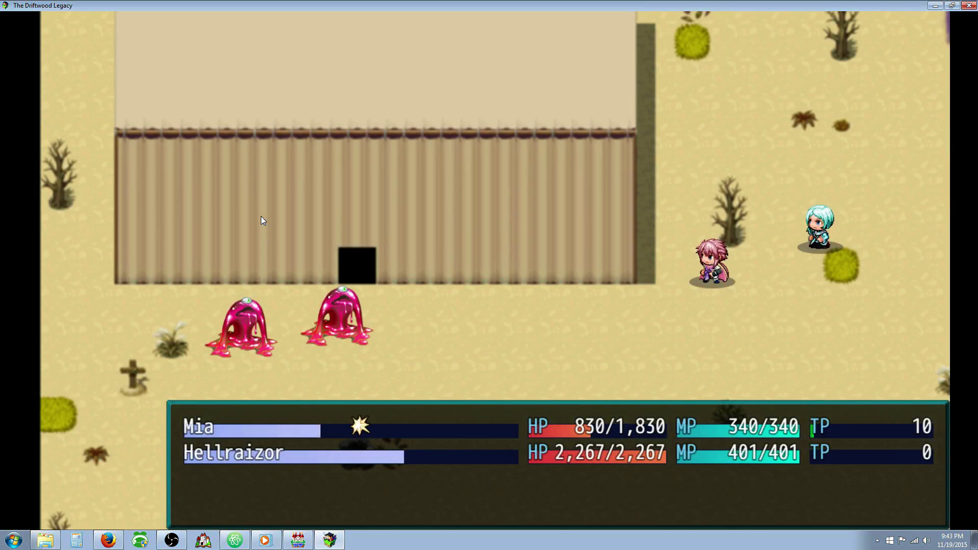
- Review Hellraizor's Chi and Morph skills during a new slime battle, comparing Absorb Essence with Mass Absorb Essence
key("Down")
key("Return")
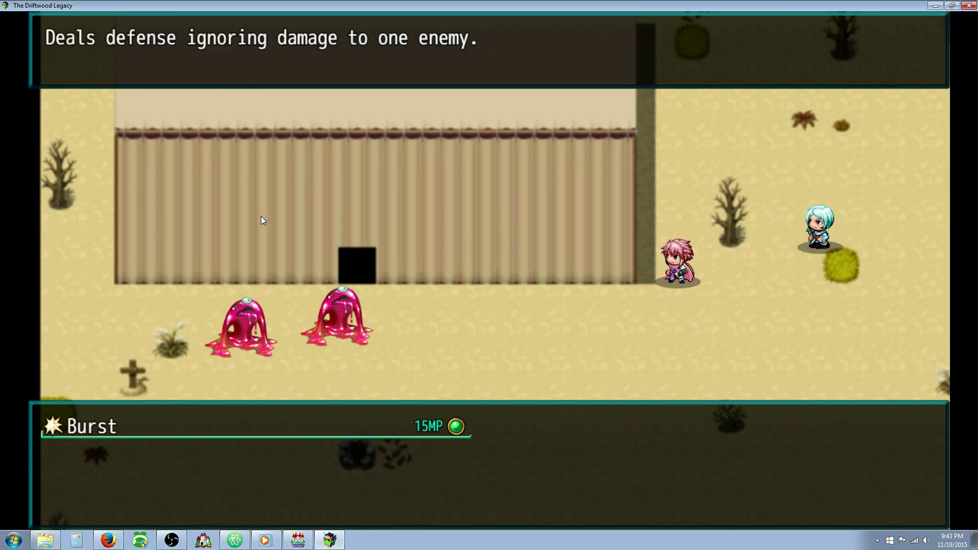
key("Escape")
key("Down")
key("Return")
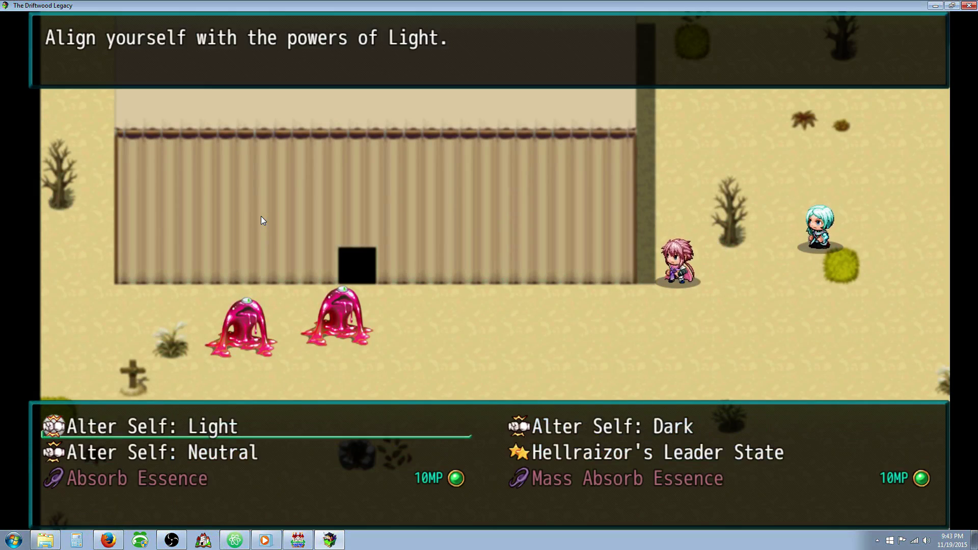
key("Down")
key("Down")
key("Right")
key("Left")
key("Right")
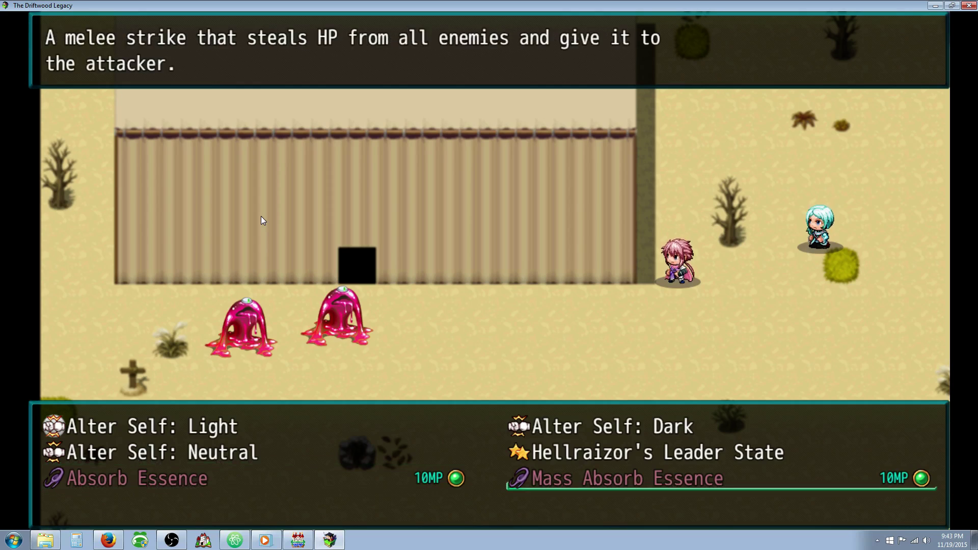
key("Left")
key("Right")
key("Left")
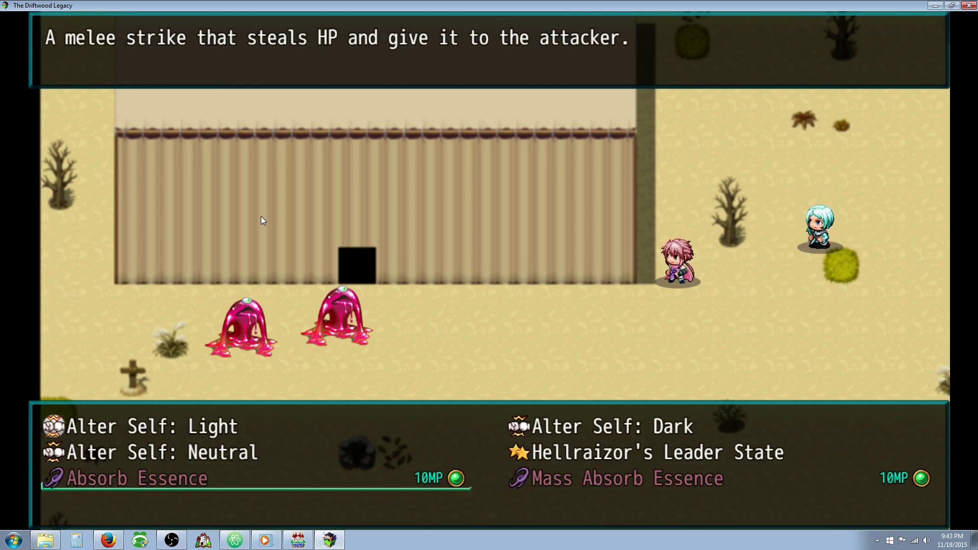
key("Right")
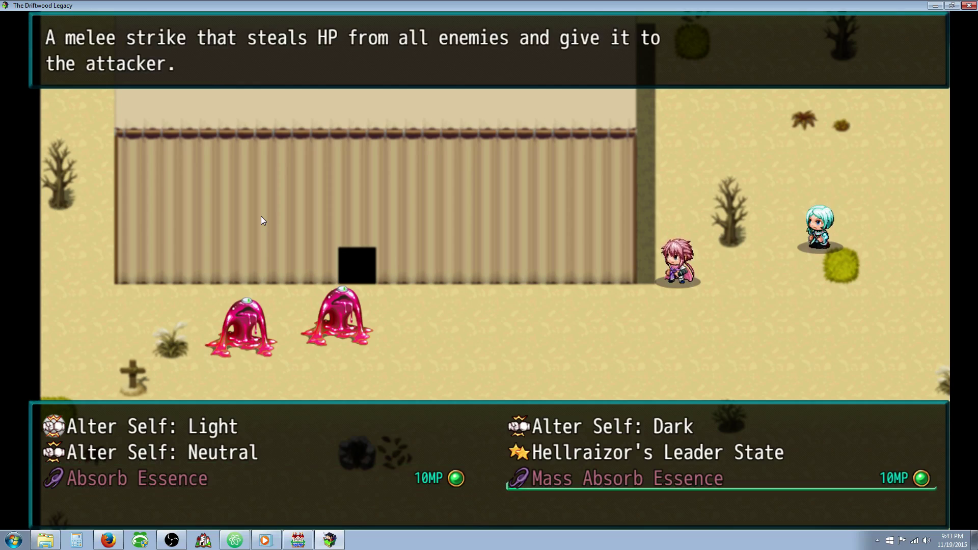
- Use Hellraizor's Mass Absorb Essence on all enemies
key("Left")
key("Right")
key("Return")
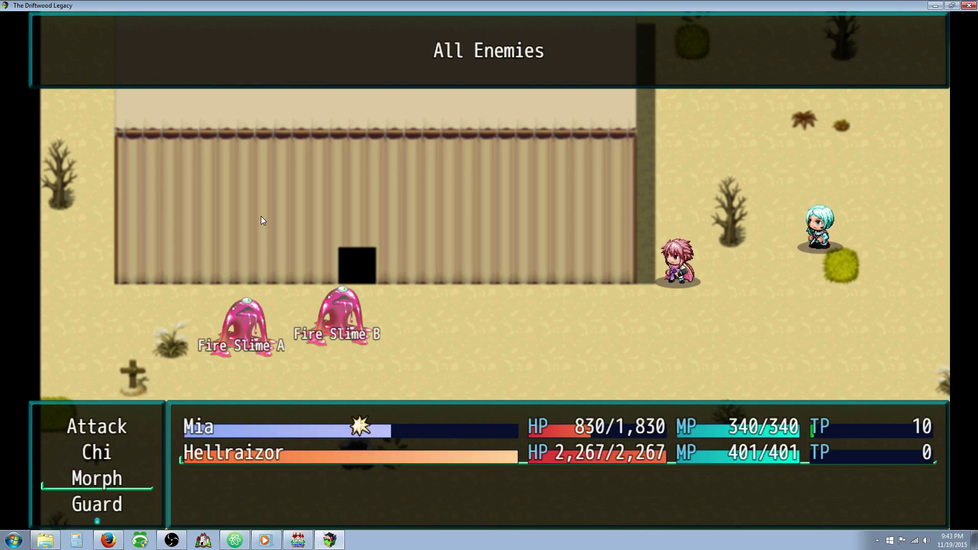
key("Return")
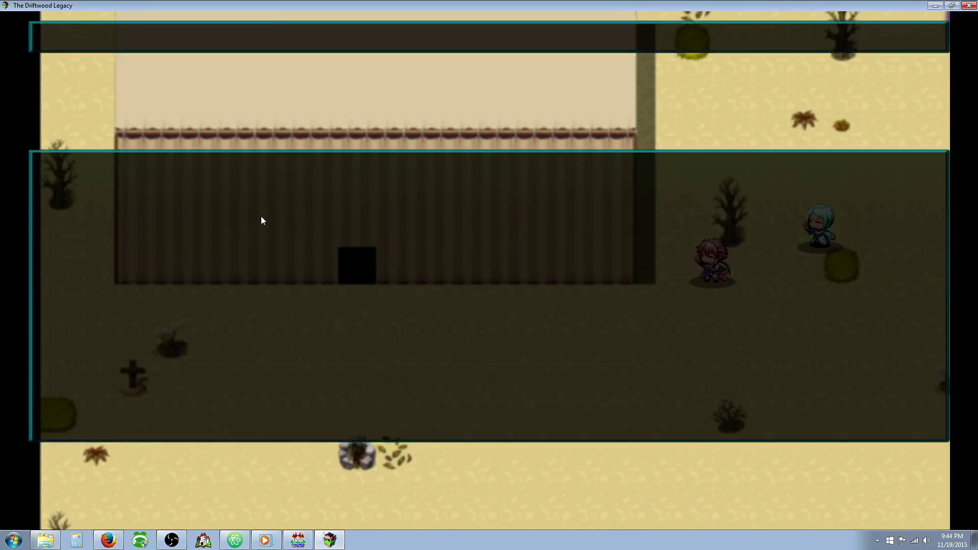
- Dismiss the victory and Battle Spoils screens to return to the map
key("Return")
key("Return")
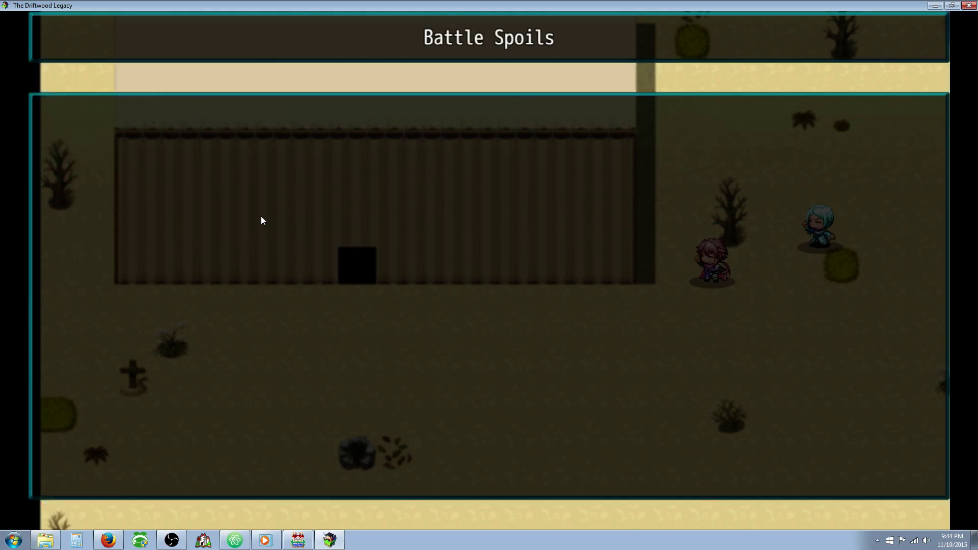
key("Return")
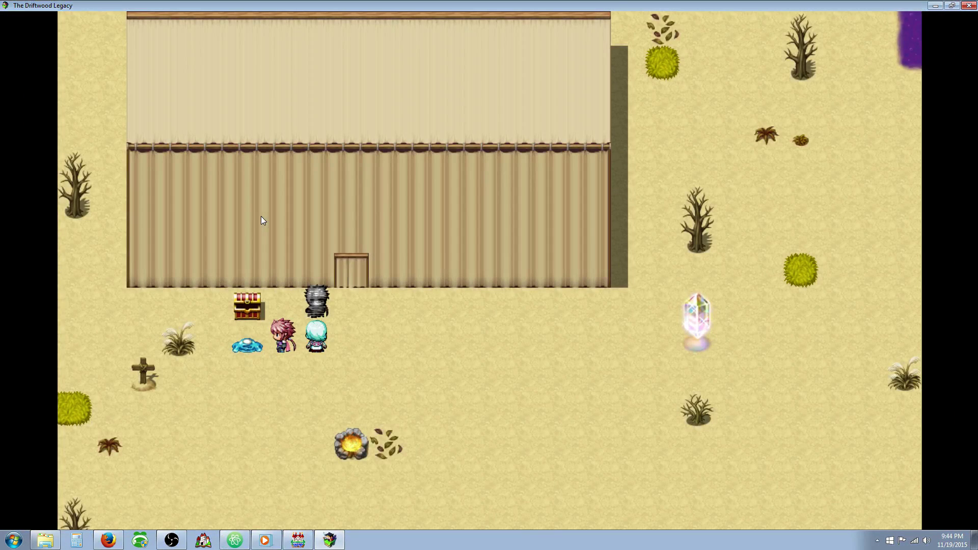
- End the current game from the party menu and close the playtest to return to RPG Maker MV
key("Escape")
key("Up")
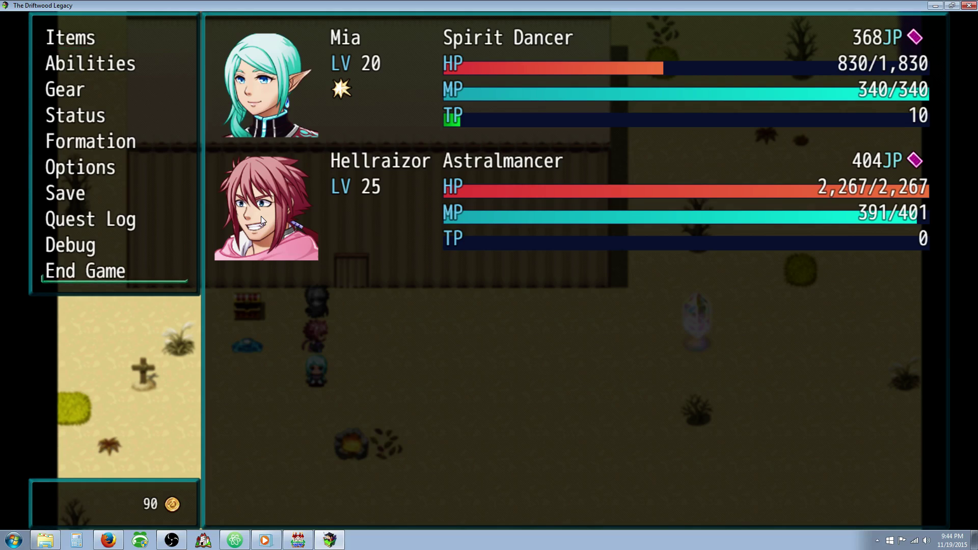
key("Return")
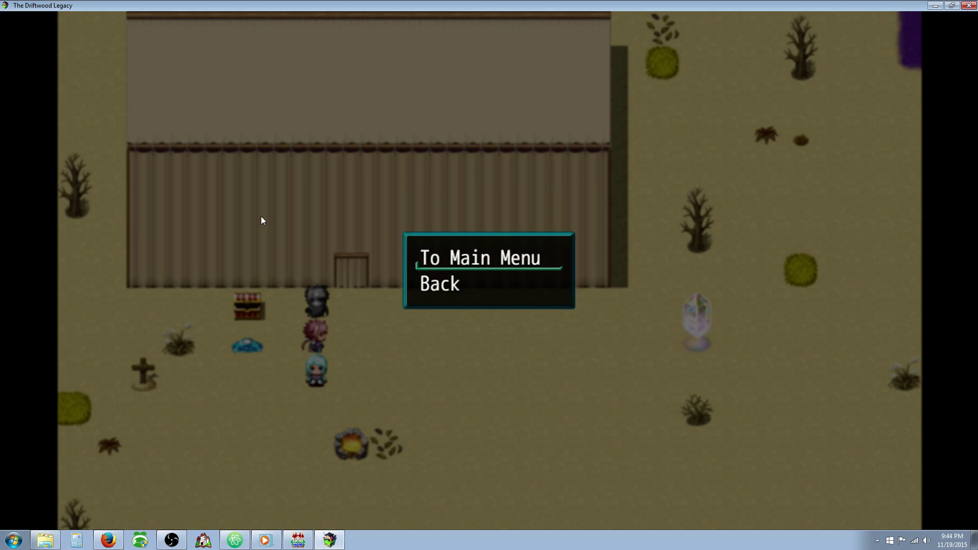
left_click(969, 5)
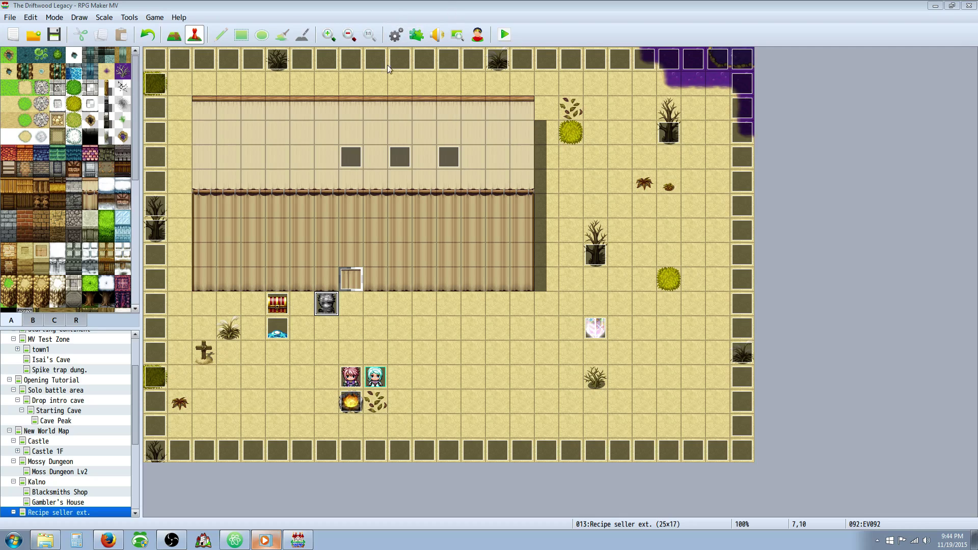
- Open the database and examine the damage formula of skill 0278 Vampire Strike, including its ATK, MAT, DEF and TP terms
left_click(395, 34)
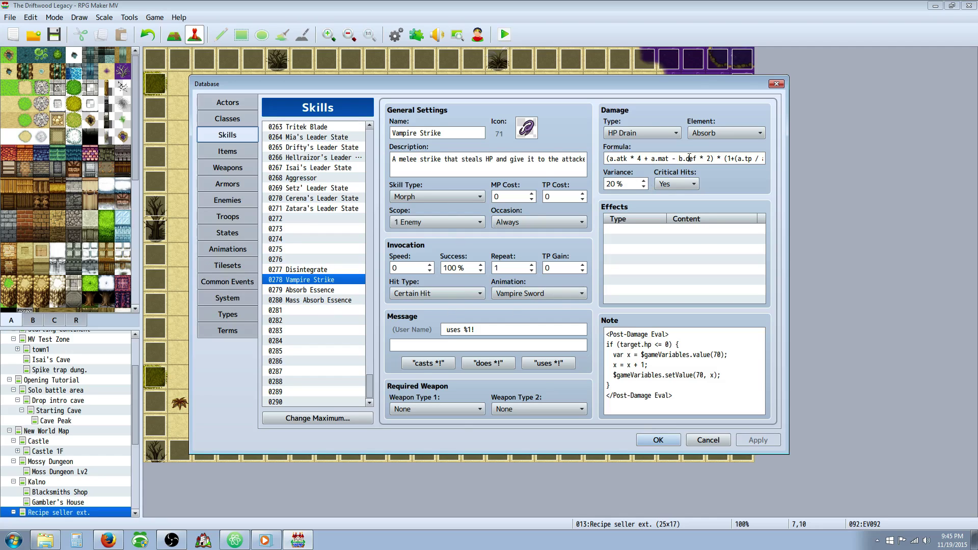
left_click(720, 158)
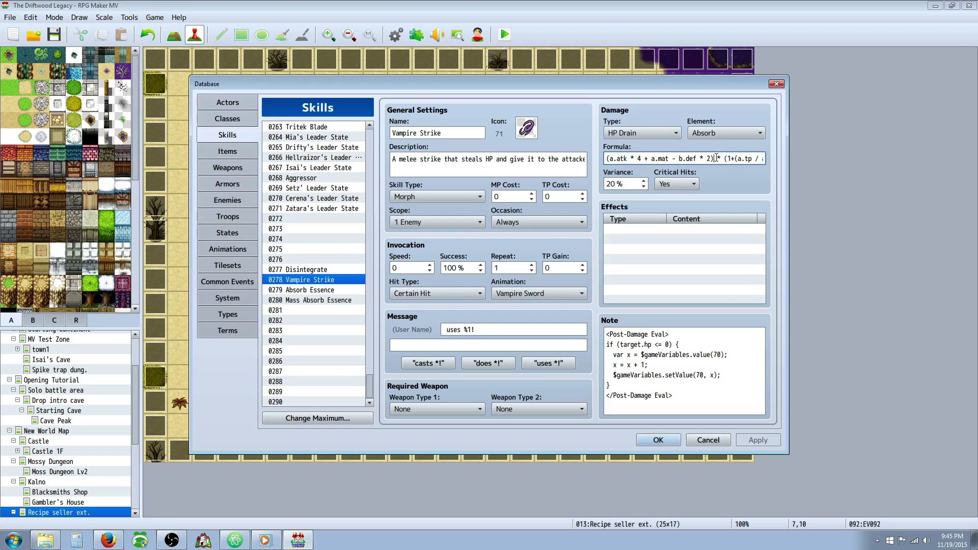
left_click_drag(725, 158, 785, 158)
left_click_drag(701, 159, 772, 160)
left_click_drag(693, 158, 626, 159)
left_click(646, 158)
left_click(632, 159)
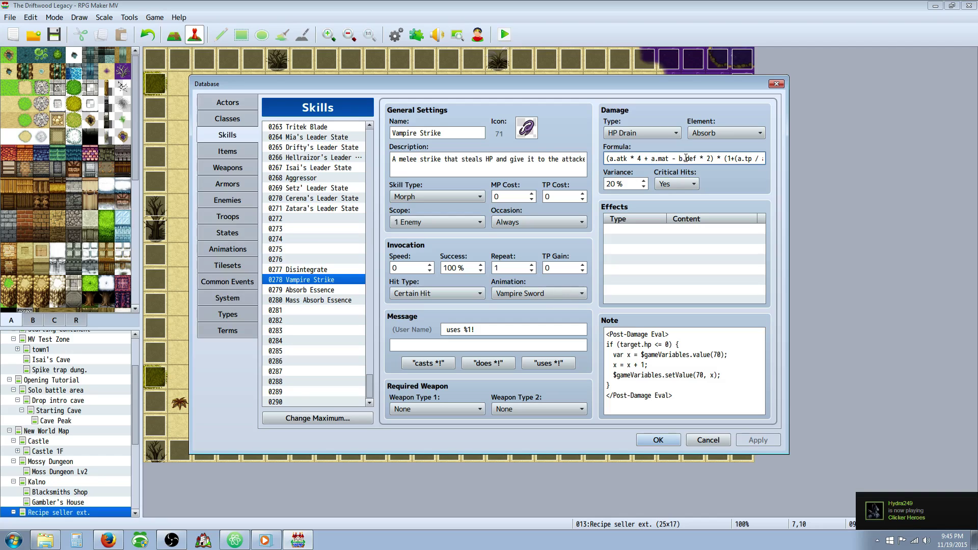
left_click_drag(715, 158, 595, 159)
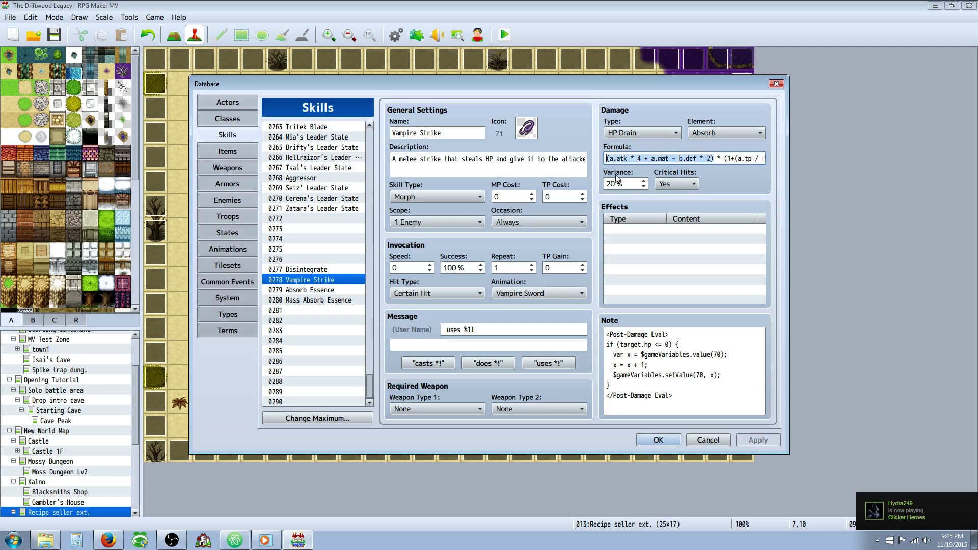
- Examine the whole note of Vampire Strike, focusing on its opening Post-Damage Eval tag
left_click(665, 337)
key("ctrl+a")
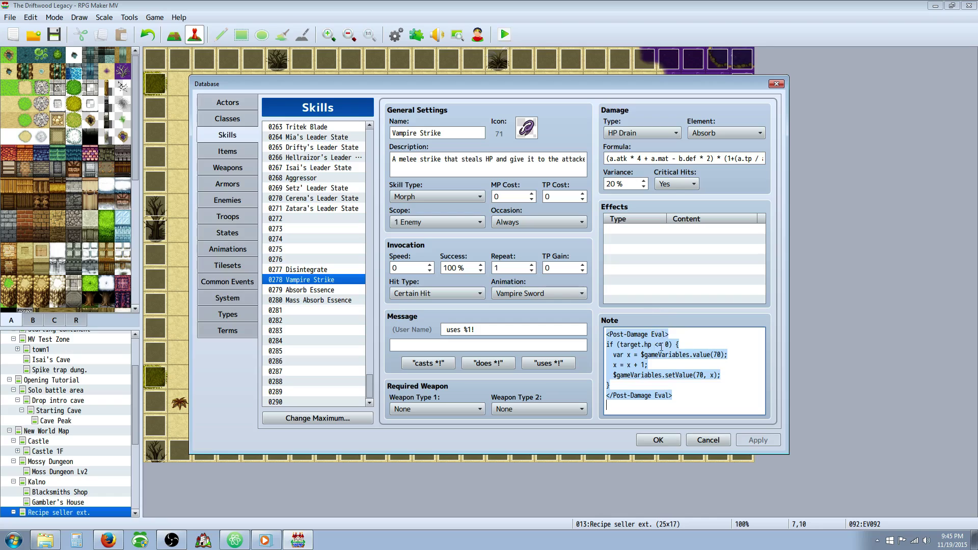
left_click(678, 338)
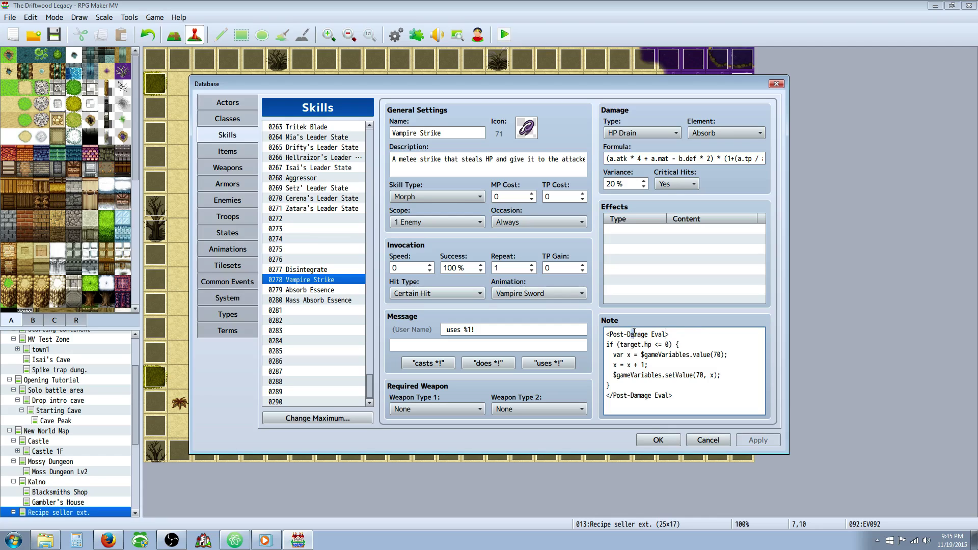
left_click_drag(611, 334, 671, 332)
left_click(662, 334)
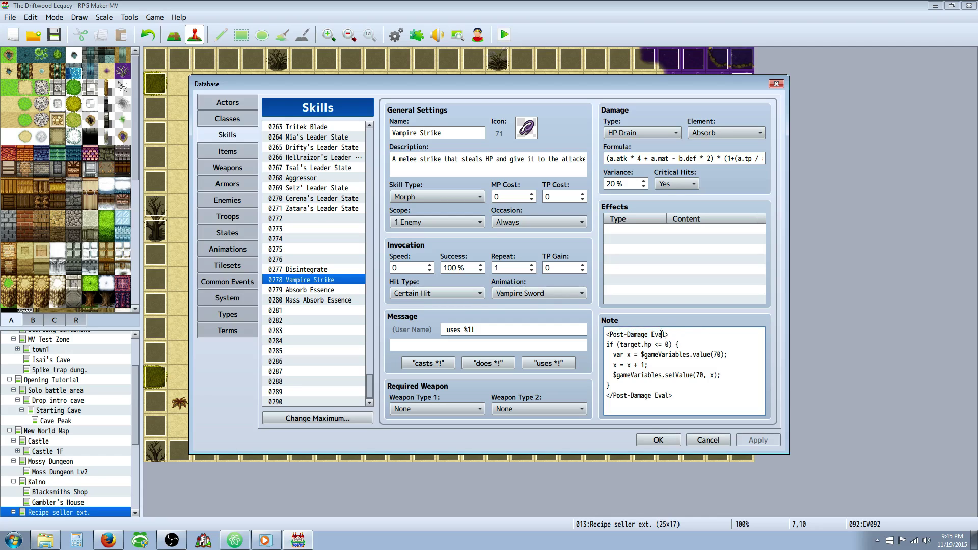
left_click_drag(606, 334, 628, 334)
left_click(610, 335)
- Examine the note line that stores $gameVariables.value(70) in x, including the variable ID and closing semicolon
left_click(617, 354)
left_click_drag(641, 355, 692, 353)
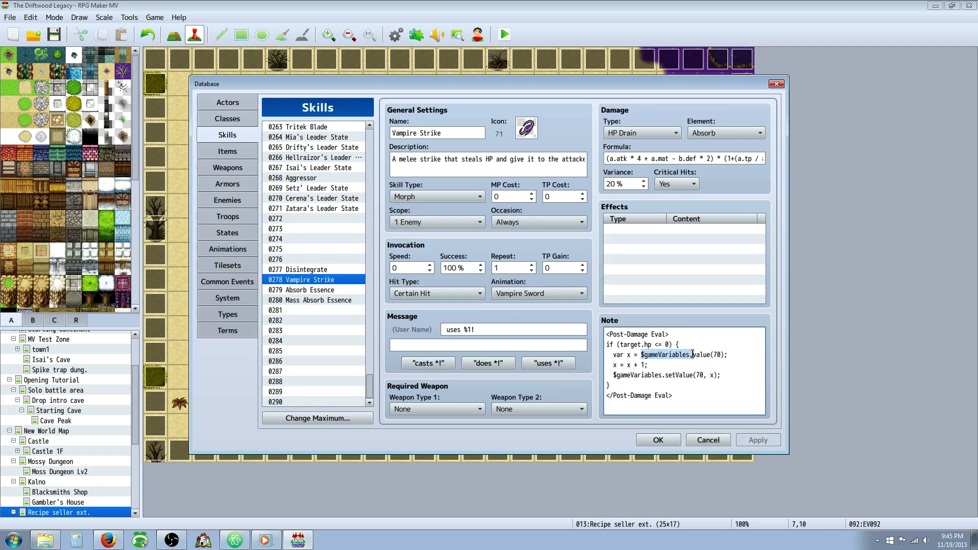
left_click(617, 354)
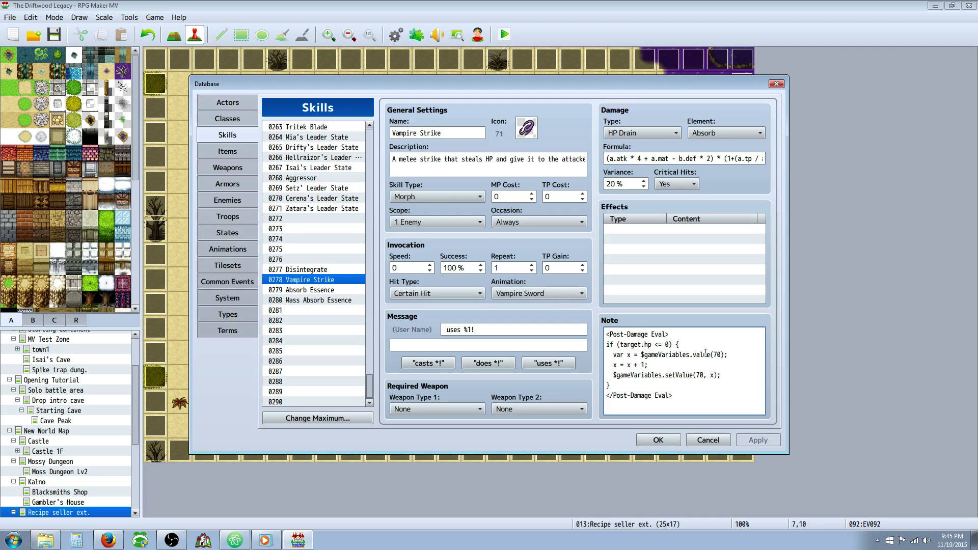
left_click_drag(714, 354, 722, 353)
left_click(727, 355)
double_click(726, 355)
- Examine the note lines x = x + 1 and $gameVariables.setValue(70, x), checking the function and its arguments
left_click(615, 366)
double_click(647, 365)
left_click_drag(613, 376, 681, 376)
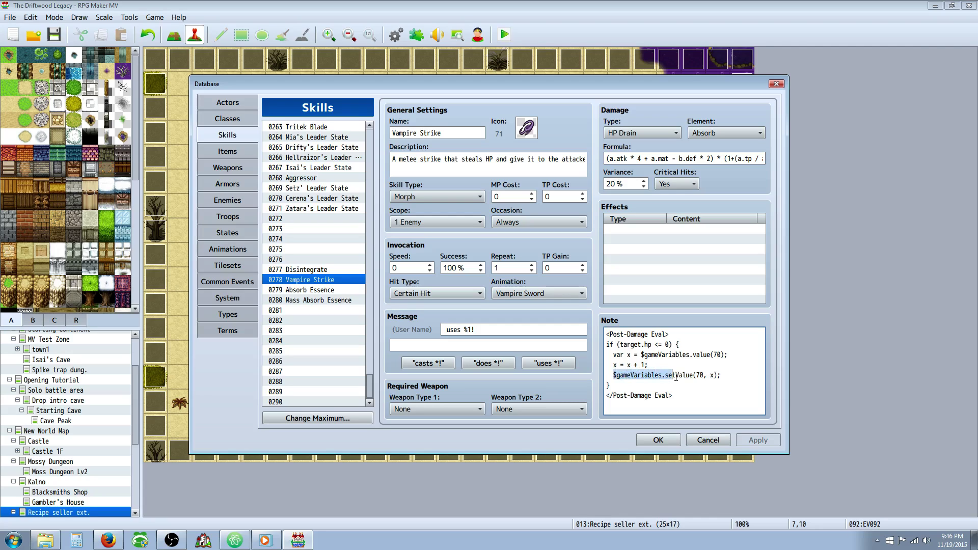
left_click(677, 375)
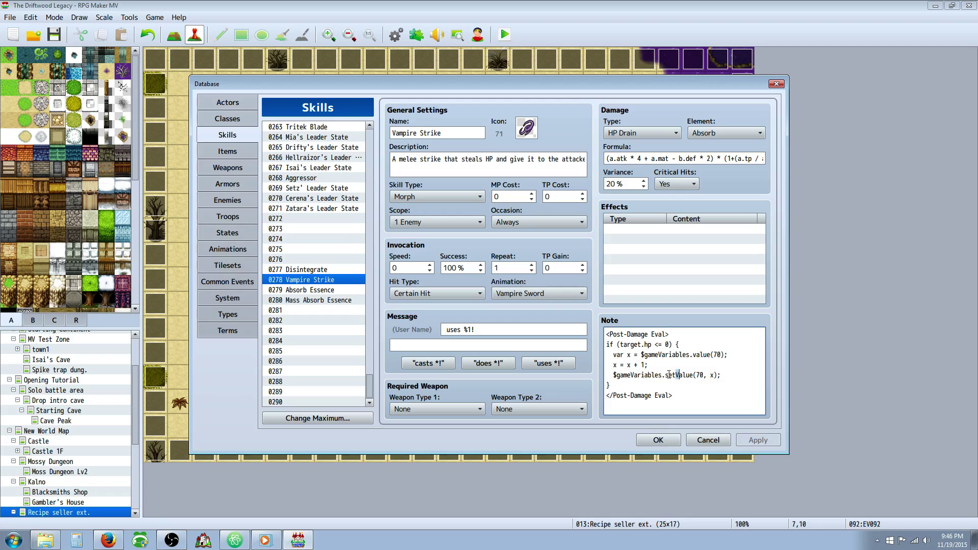
left_click(633, 375)
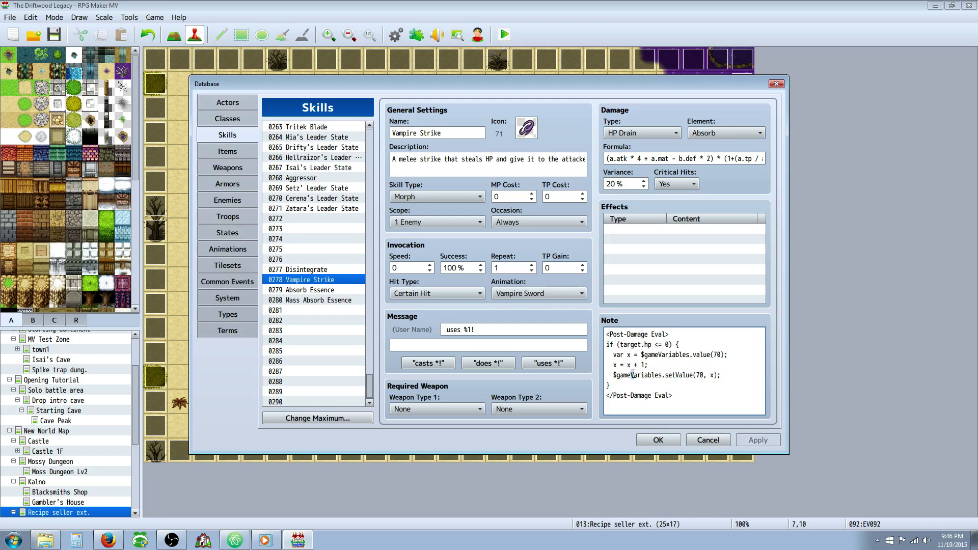
left_click(697, 375)
double_click(702, 373)
left_click(712, 375)
- Recheck the variable lines in Vampire Strike's note, along with the closing brace and closing Post-Damage Eval tag
left_click_drag(727, 355, 617, 356)
left_click(646, 366)
left_click_drag(720, 375, 679, 376)
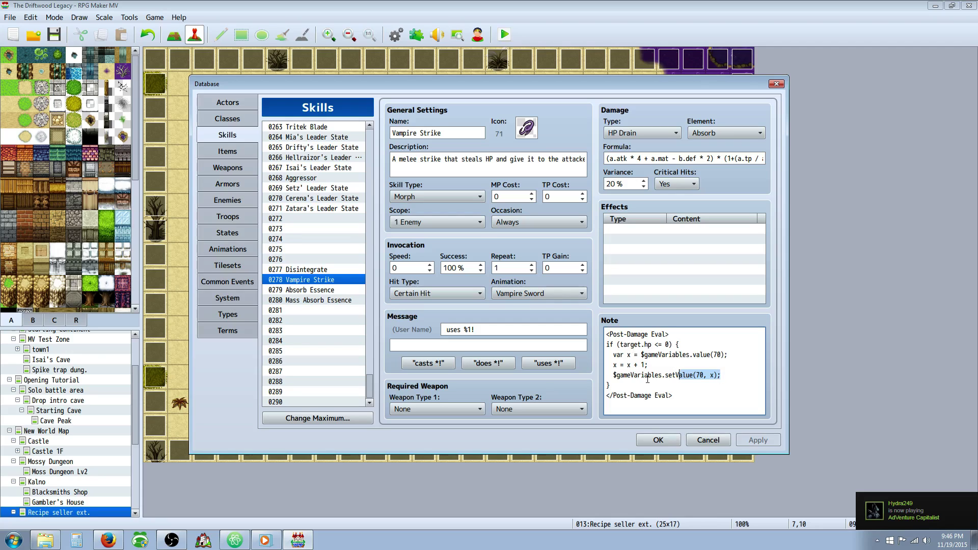
left_click_drag(672, 396, 607, 396)
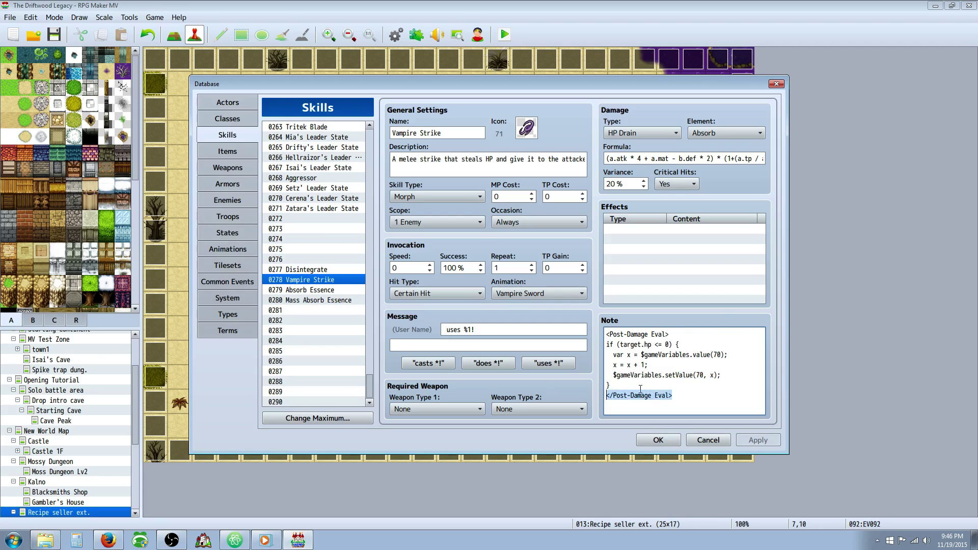
left_click(610, 388)
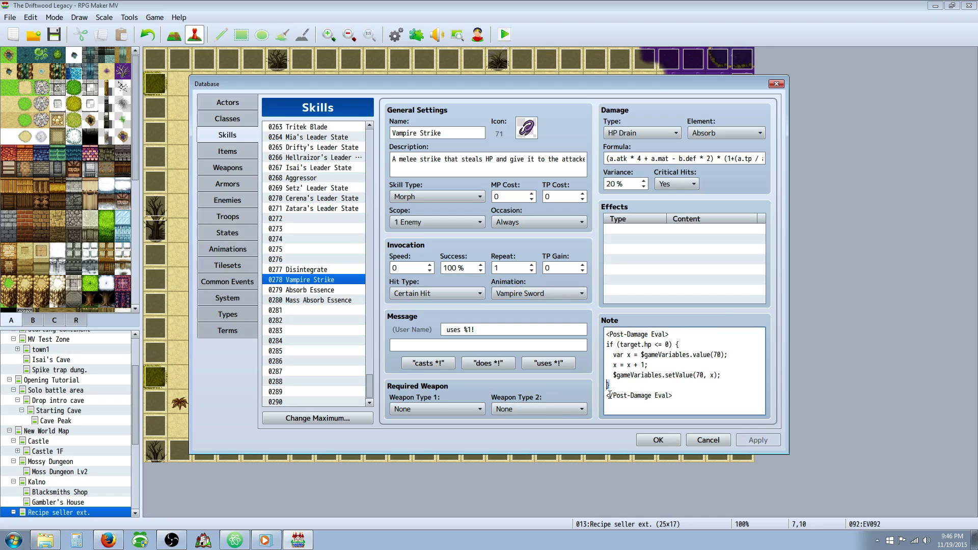
left_click_drag(606, 396, 613, 396)
left_click_drag(669, 396, 601, 400)
left_click(690, 385)
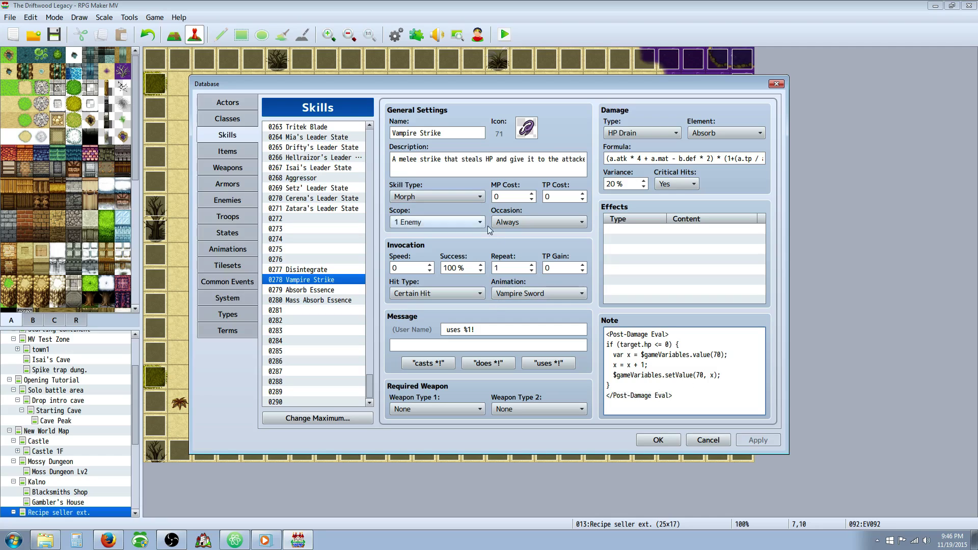
- Open weapon 0093 Vampire Sword in the database and review its full description and Attack parameter
left_click(246, 170)
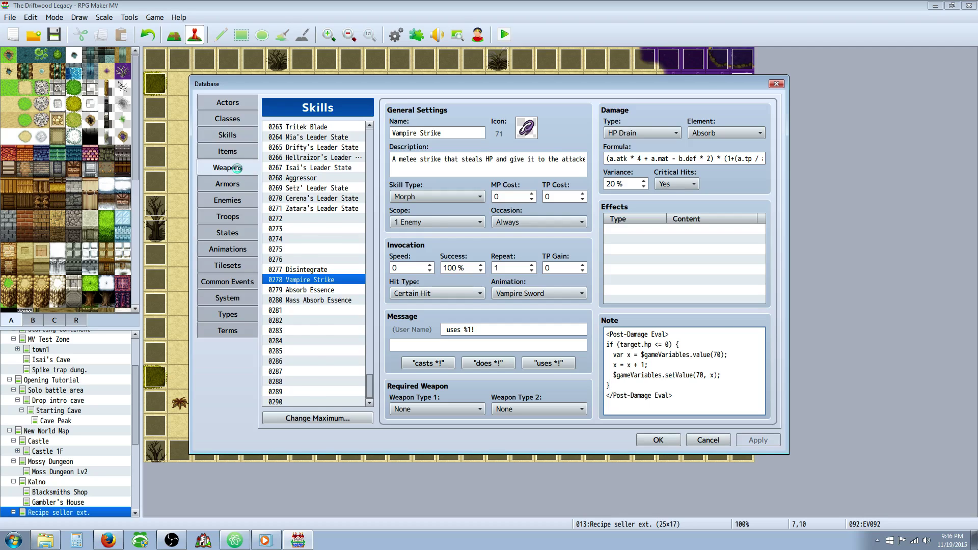
left_click_drag(369, 164, 368, 329)
left_click(320, 246)
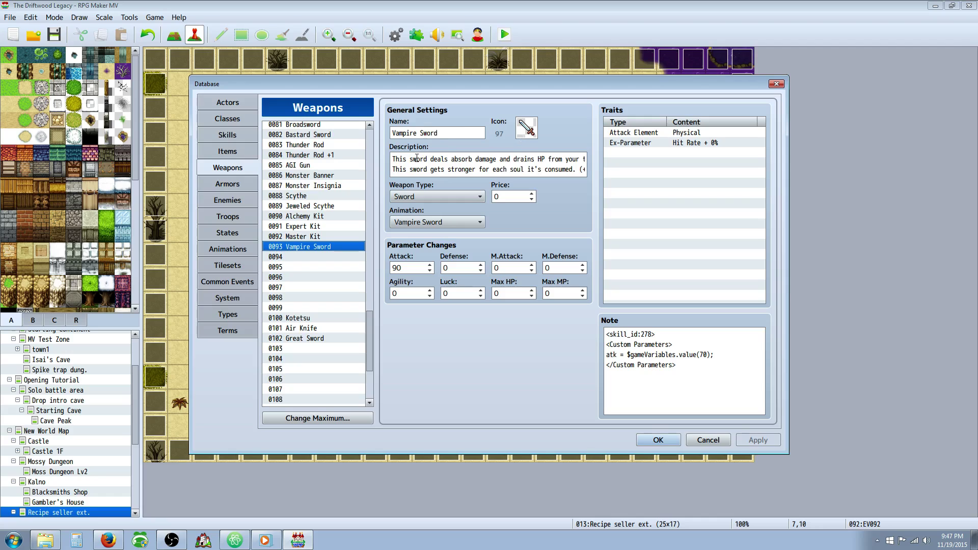
left_click(466, 156)
key("ctrl+a")
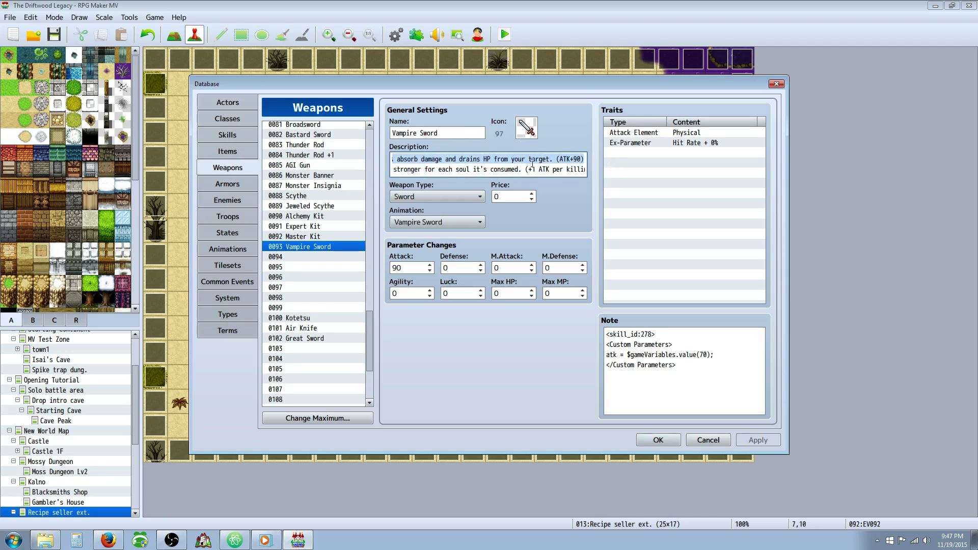
left_click(589, 170)
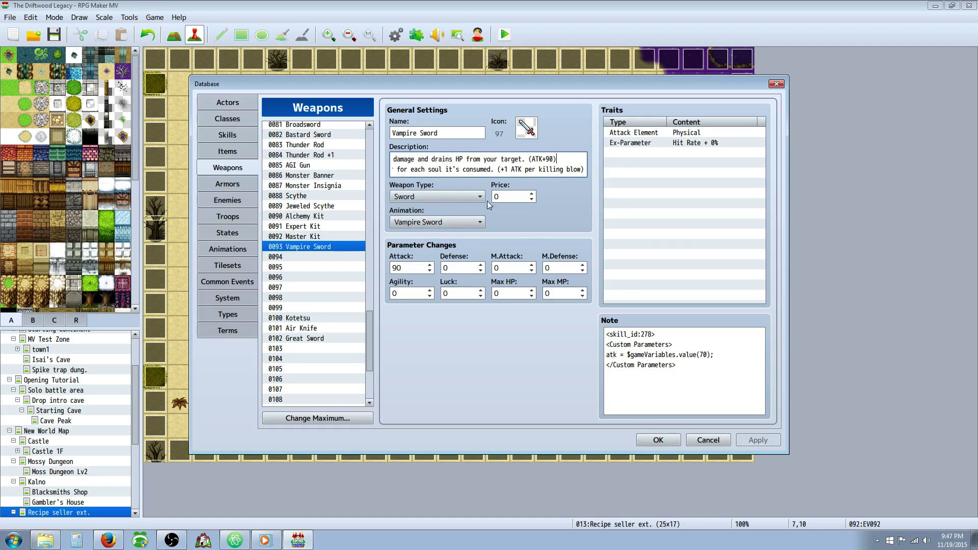
left_click(414, 268)
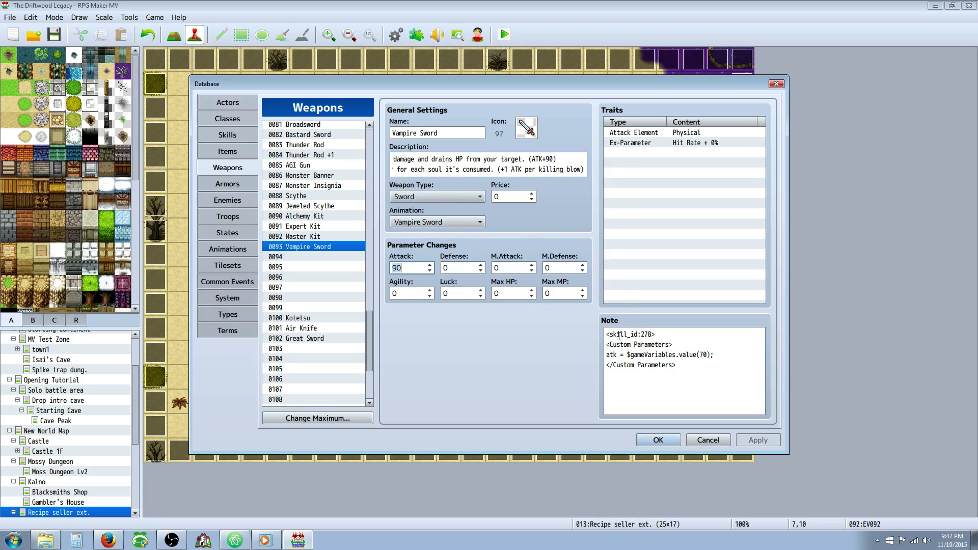
- Examine the skill_id:278 tag in the Vampire Sword's note and compare its ID with the Vampire Strike skill entry
left_click_drag(606, 334, 677, 365)
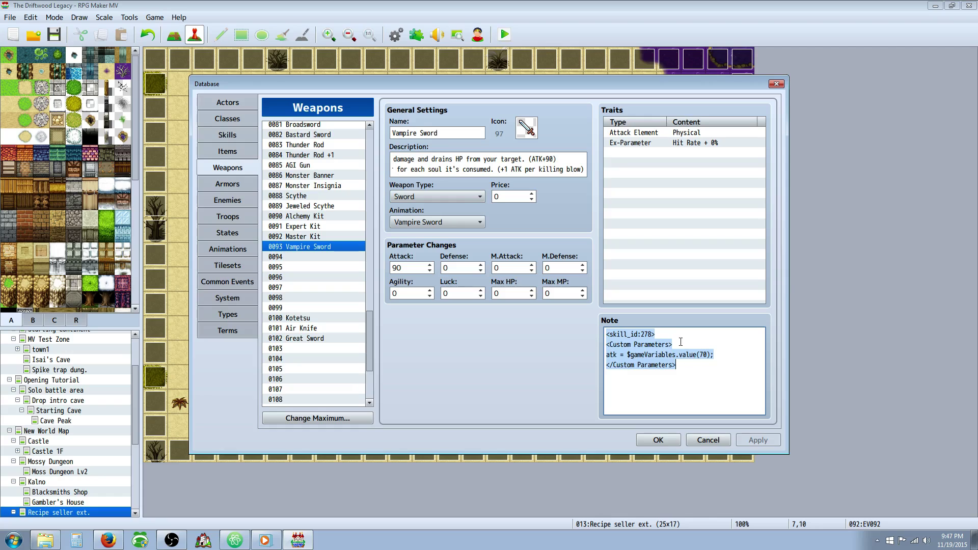
left_click(680, 341)
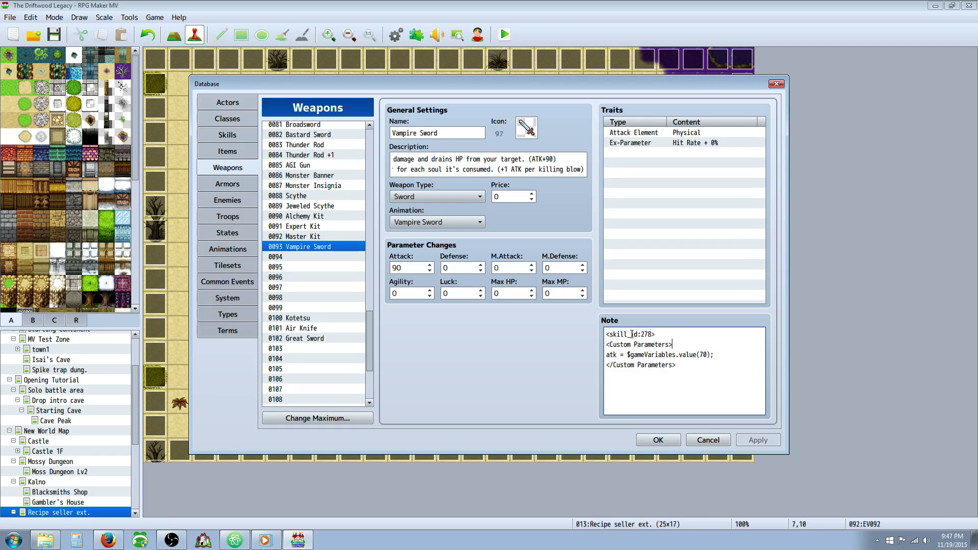
left_click_drag(640, 334, 653, 334)
left_click(234, 135)
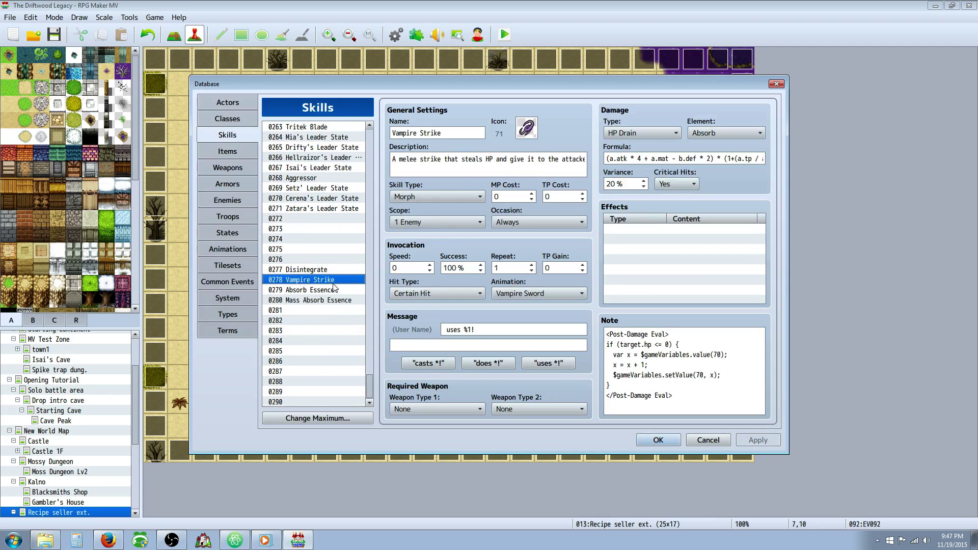
left_click(240, 169)
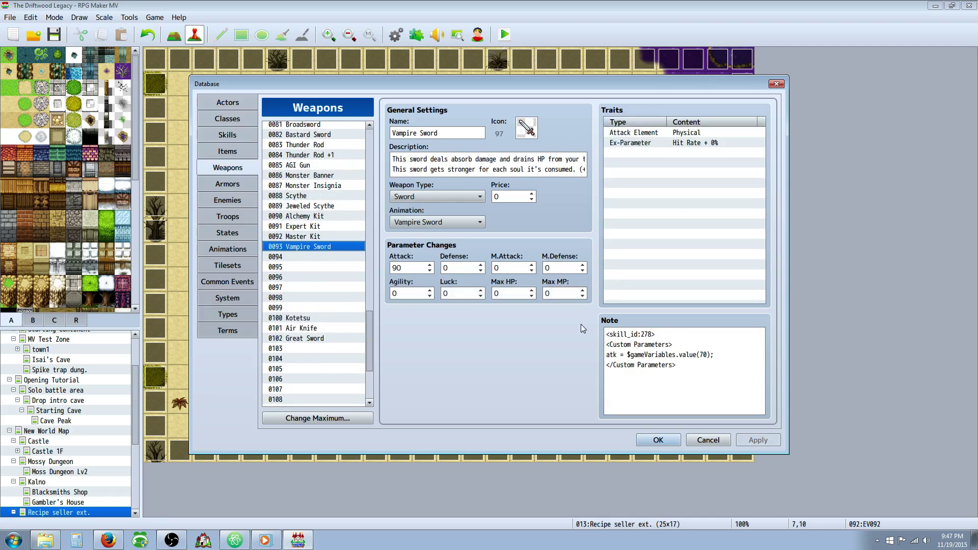
- Examine the Custom Parameters block in the Vampire Sword's note, from its opening tag to its closing tag
mouse_move(607, 334)
left_mouse_down()
mouse_move(655, 335)
mouse_move(606, 345)
left_mouse_up()
left_click(614, 345)
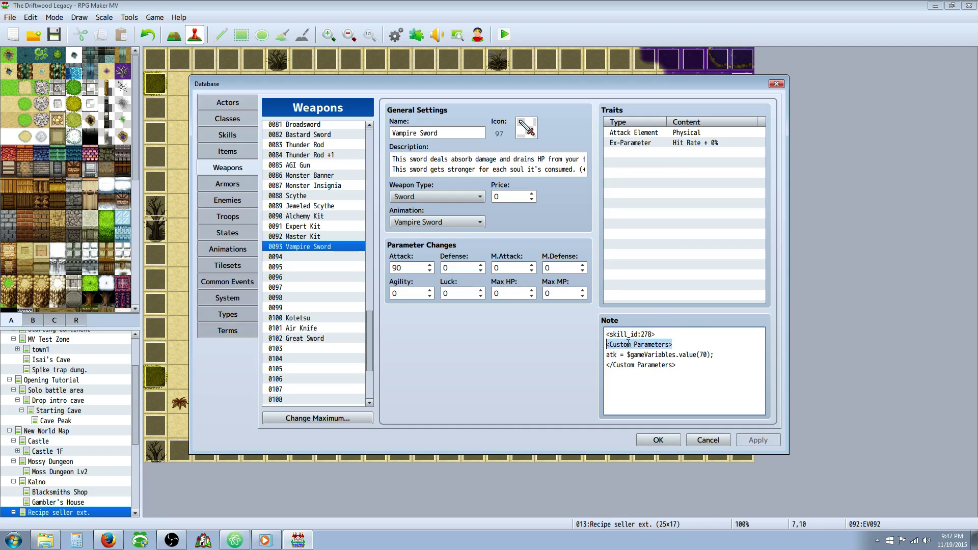
left_click(681, 357)
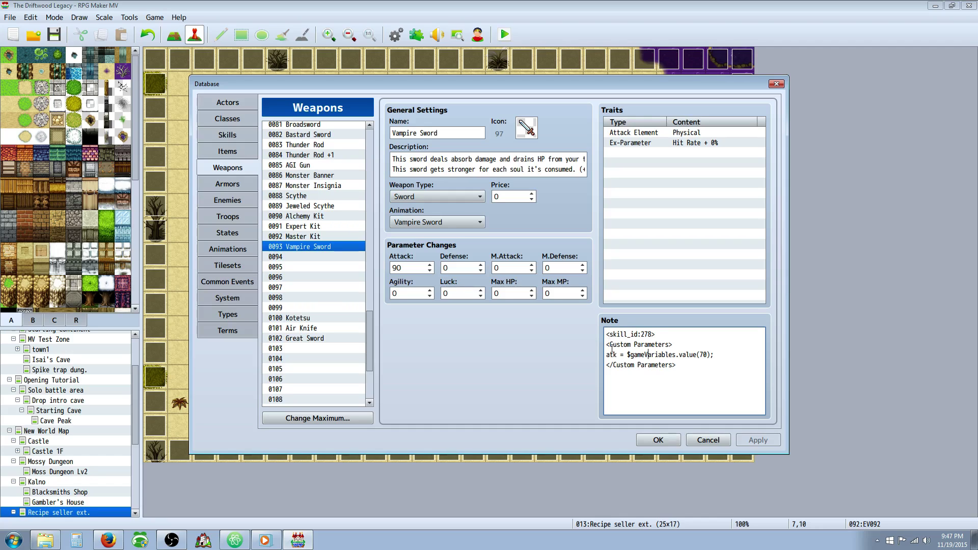
left_click_drag(611, 345, 690, 384)
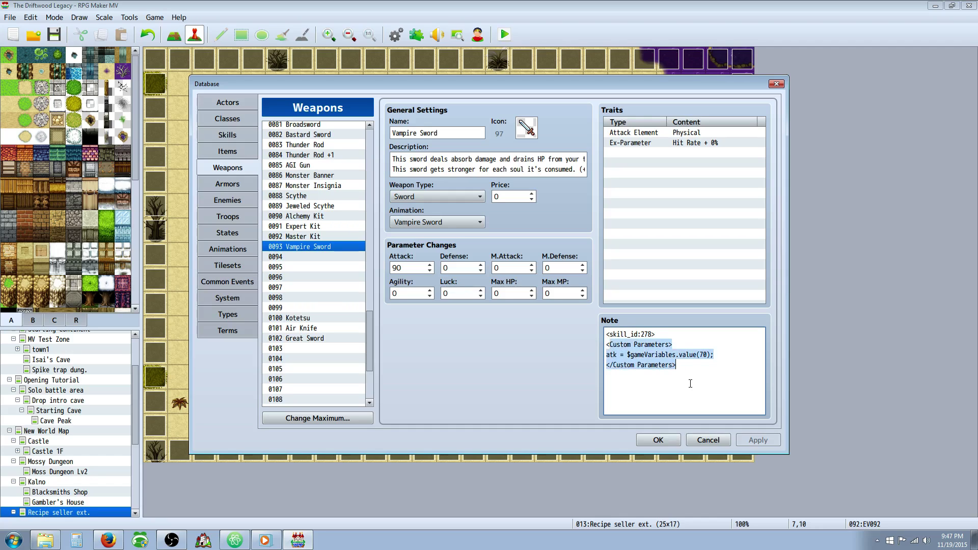
left_click(634, 353)
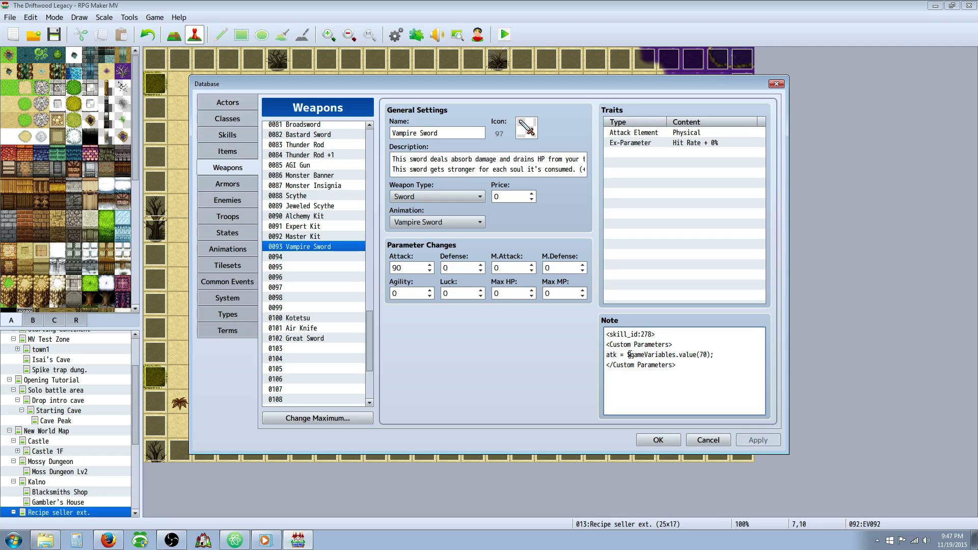
- Examine the atk = $gameVariables.value(70); line and the closing Custom Parameters tag in the Vampire Sword's note
left_click_drag(645, 354, 676, 354)
double_click(703, 354)
double_click(712, 354)
left_click(610, 365)
key("ctrl+shift+Right")
key("ctrl+shift+Right")
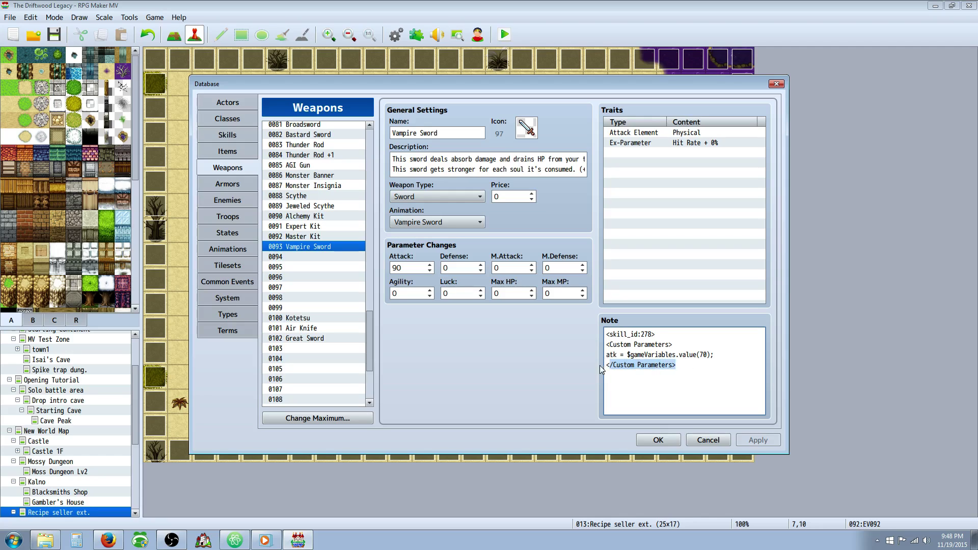
- Open the Absorb Essence skill in the database and review its available damage types
left_click(702, 354)
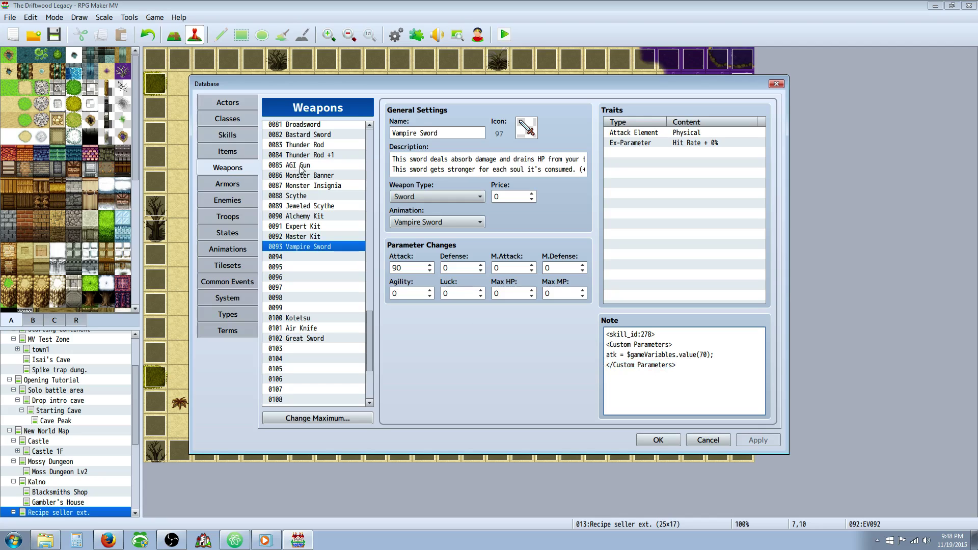
left_click(229, 138)
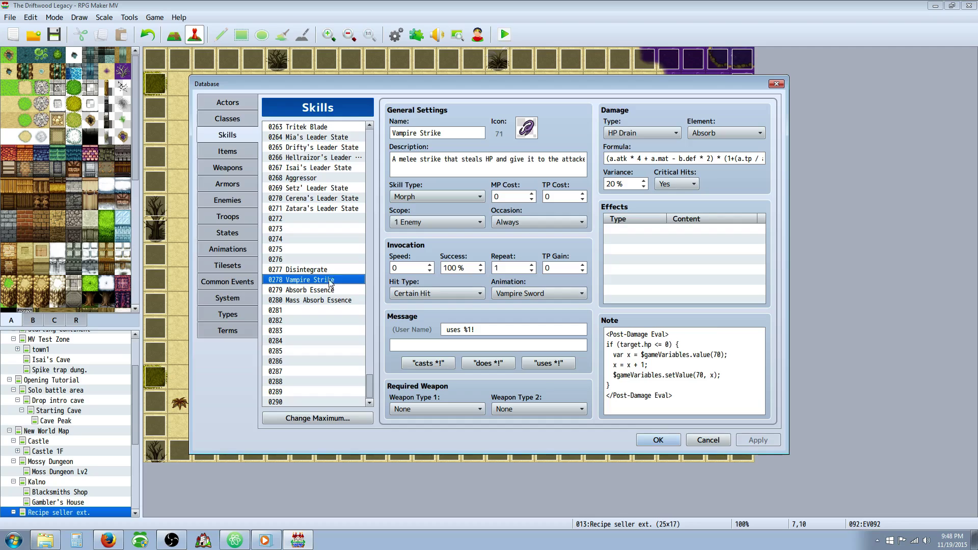
left_click(330, 289)
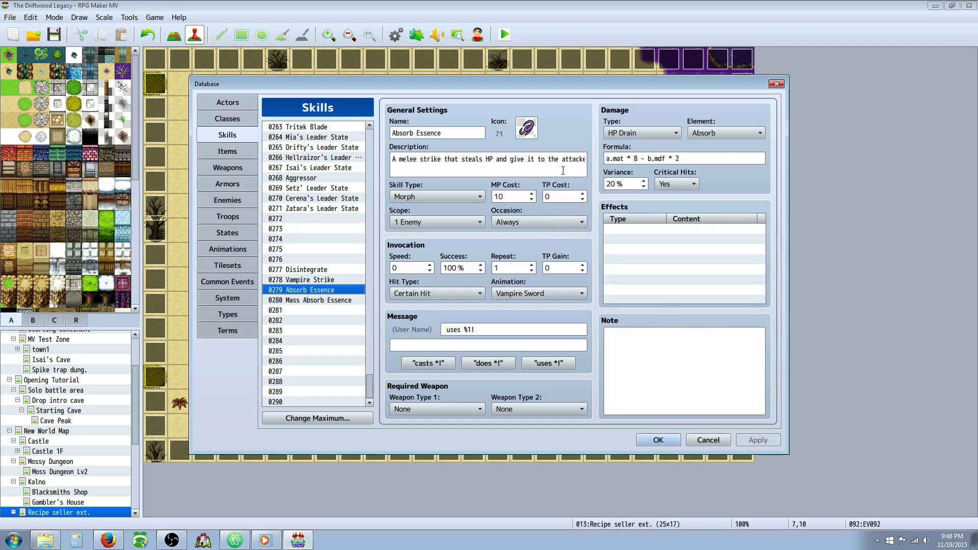
left_click(640, 133)
left_click(632, 205)
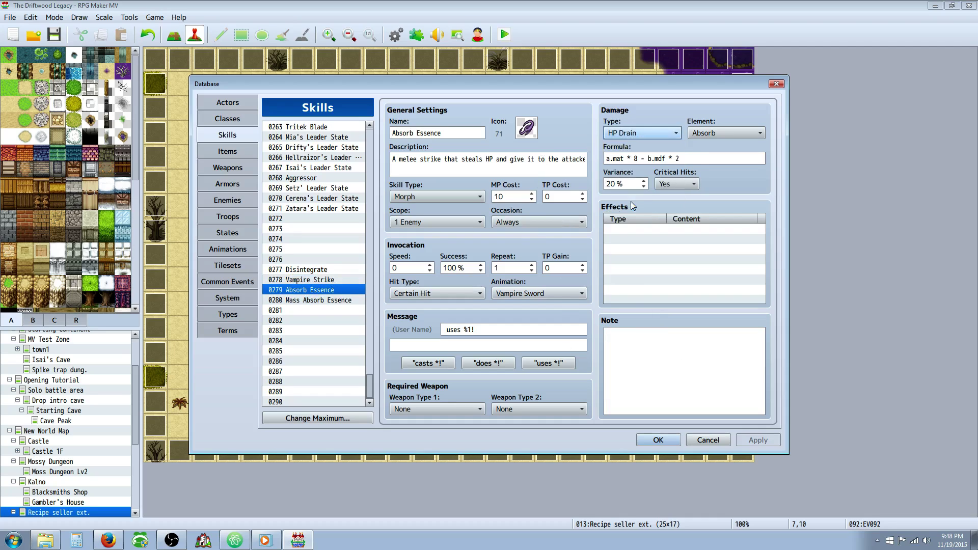
- Examine the damage formula of the Vampire Strike skill, focusing on the (a.atk * 4 + a.mat - b.def * 2) part
left_click(326, 280)
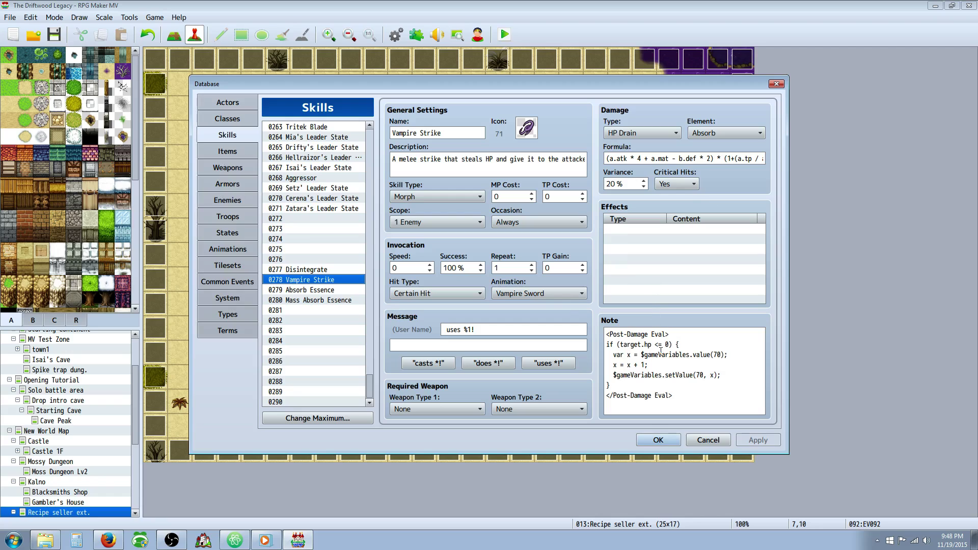
left_click(646, 160)
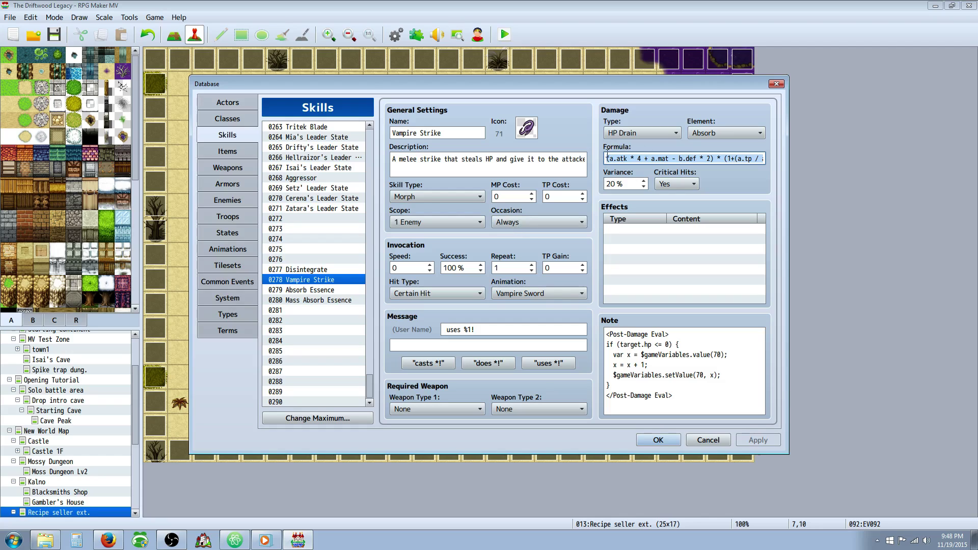
left_click_drag(716, 158, 603, 158)
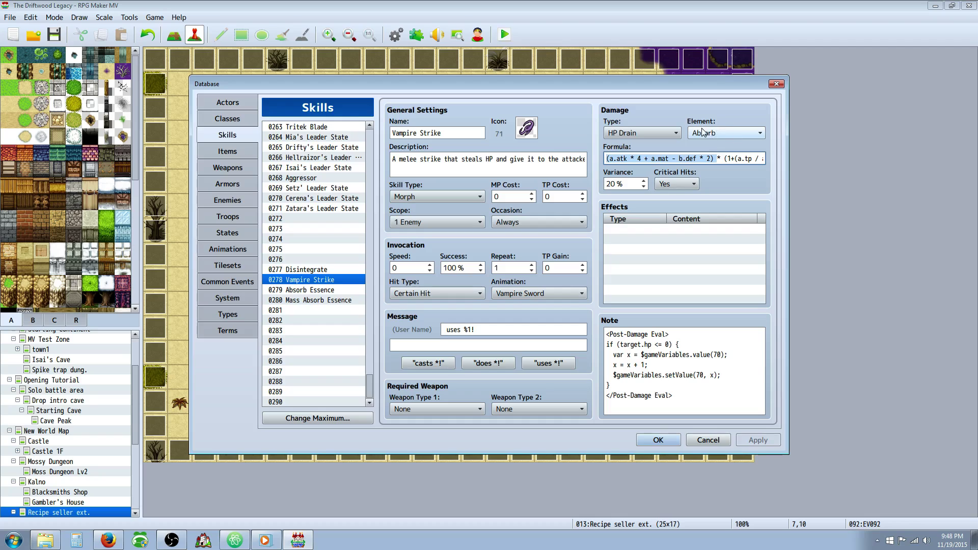
- Compare the settings of the Absorb Essence and Mass Absorb Essence skills
left_click(320, 290)
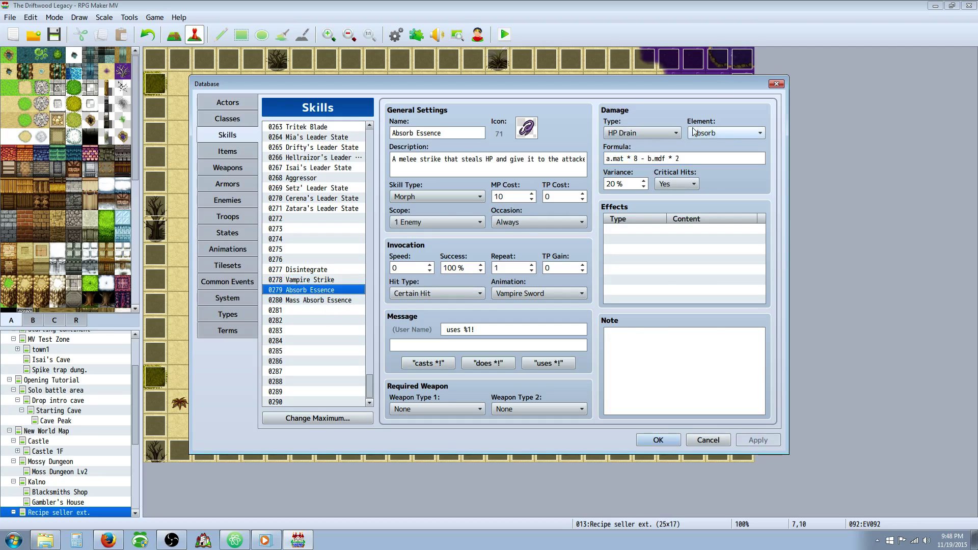
left_click(341, 298)
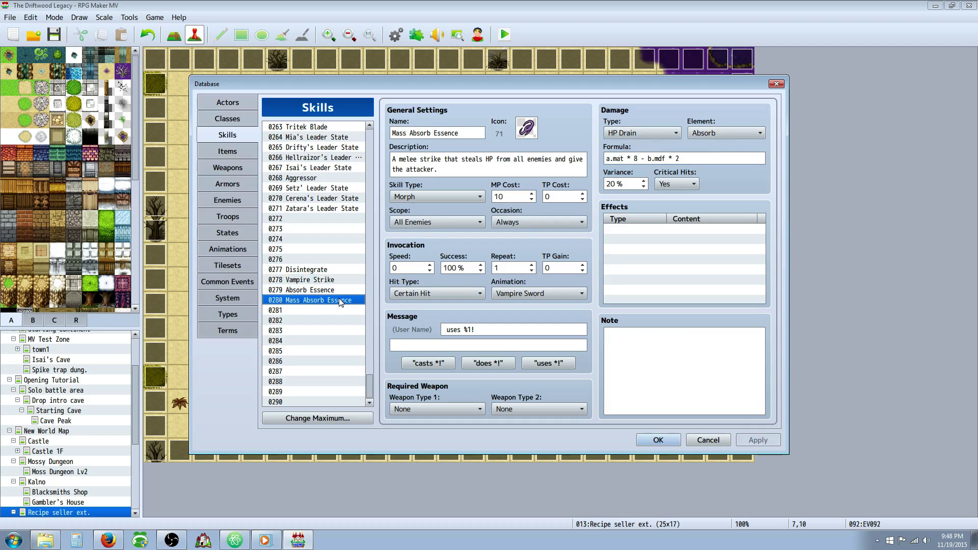
left_click(339, 294)
left_click(336, 297)
left_click(335, 294)
left_click(335, 297)
left_click(335, 292)
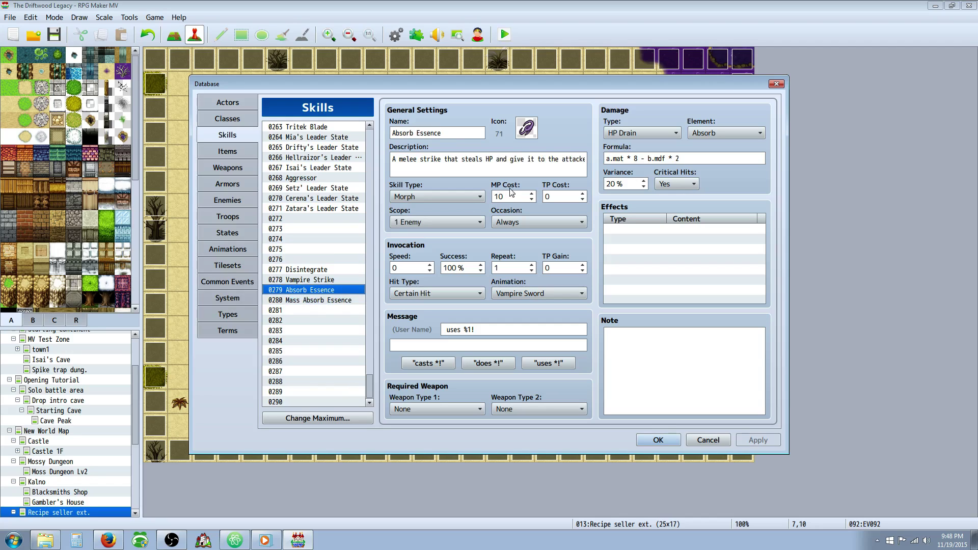
- Set the MP cost of the Mass Absorb Essence skill to 30
left_click(341, 299)
double_click(508, 196)
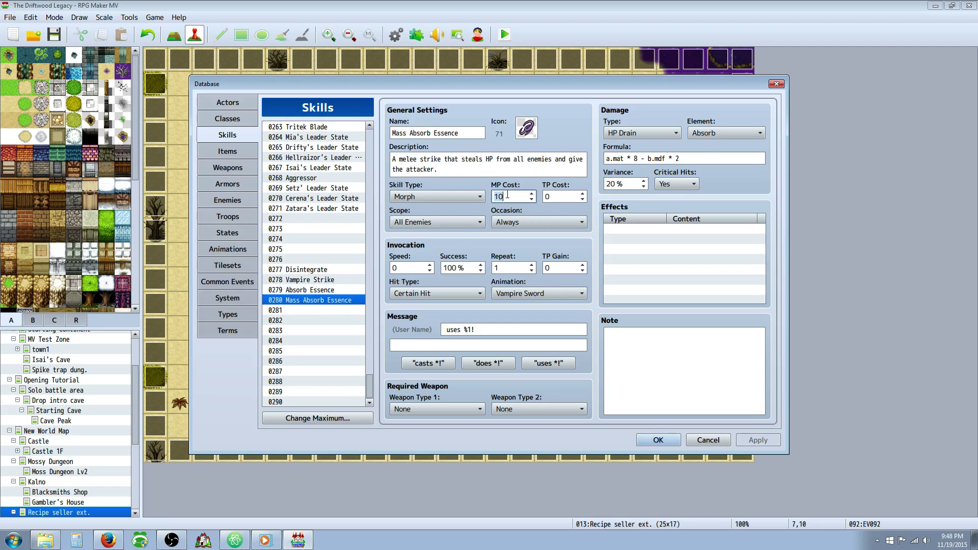
type("30")
- Examine the a.mat and b.mdf terms of Mass Absorb Essence's damage formula and compare them with Absorb Essence's formula
left_click_drag(681, 159, 608, 159)
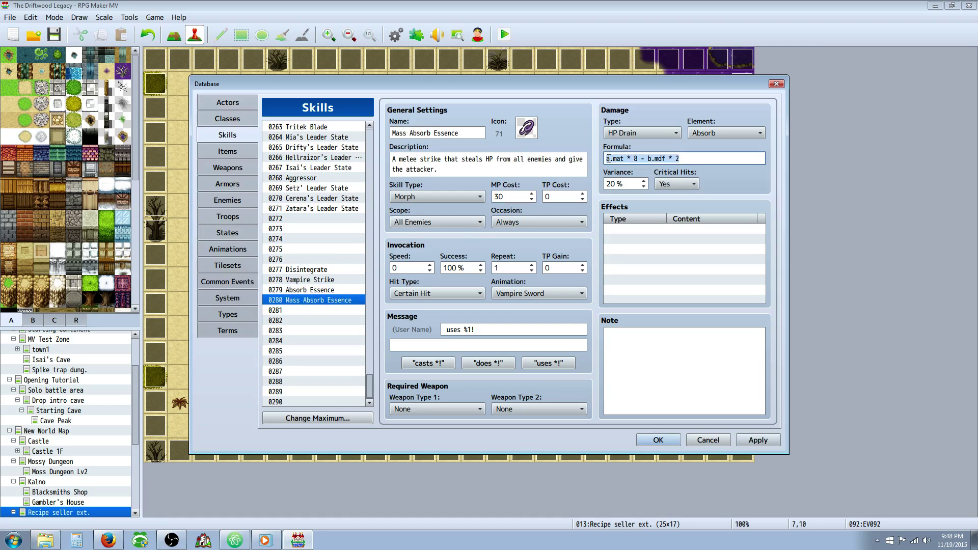
left_click(644, 159)
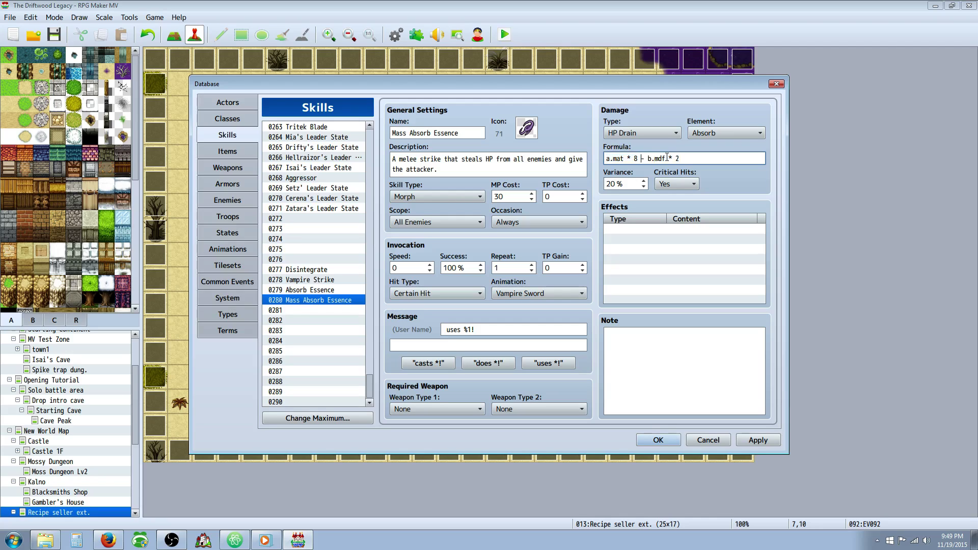
mouse_move(684, 158)
left_mouse_down()
mouse_move(609, 158)
mouse_move(680, 158)
left_mouse_up()
left_click(637, 158)
double_click(636, 159)
left_click(319, 290)
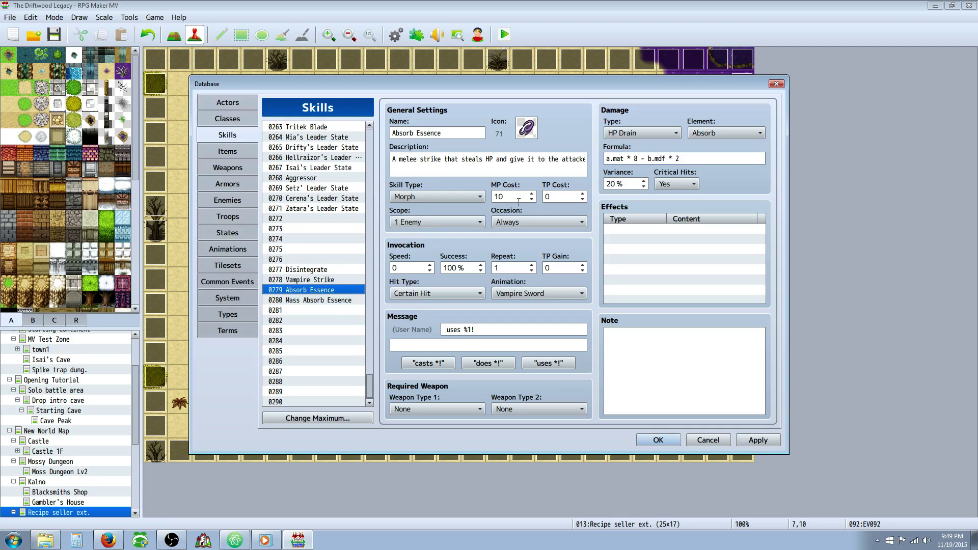
left_click(637, 154)
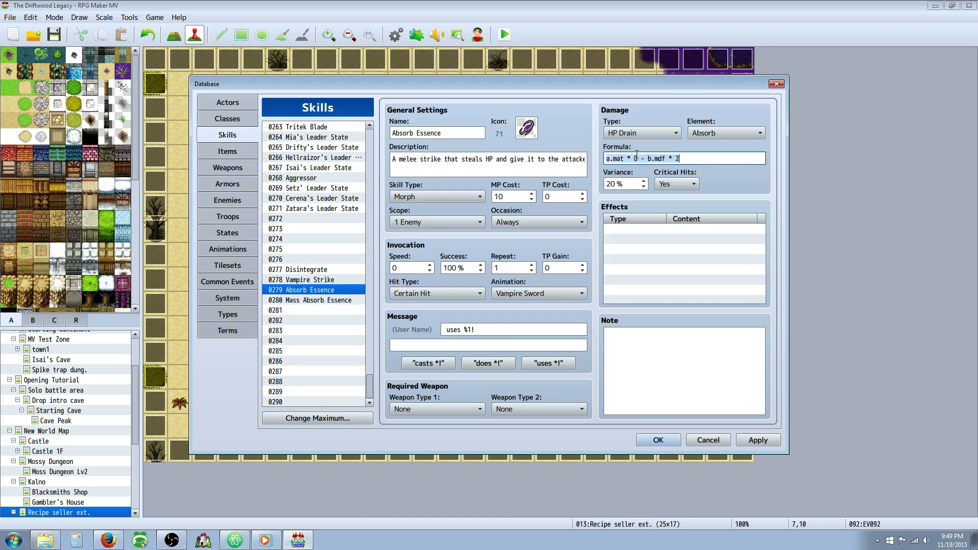
left_click(635, 157)
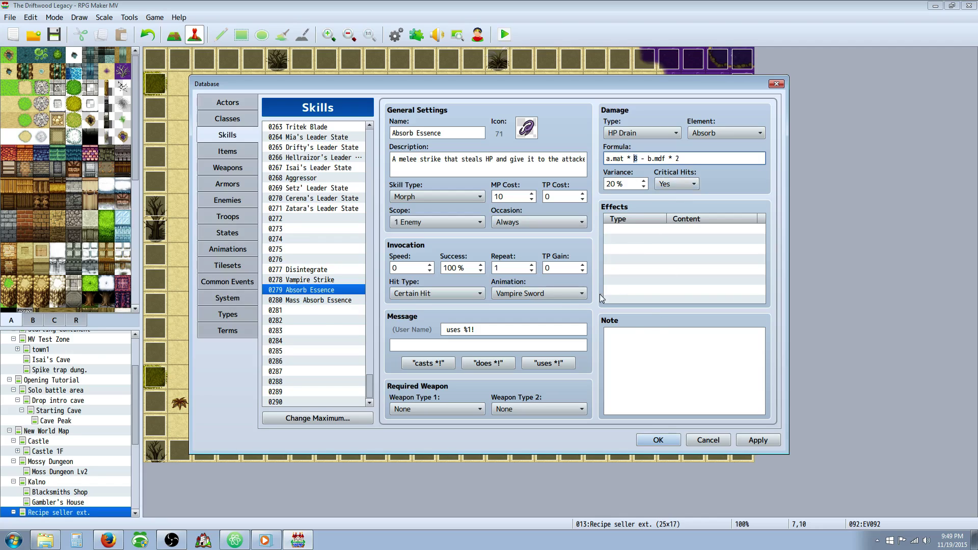
left_click(307, 301)
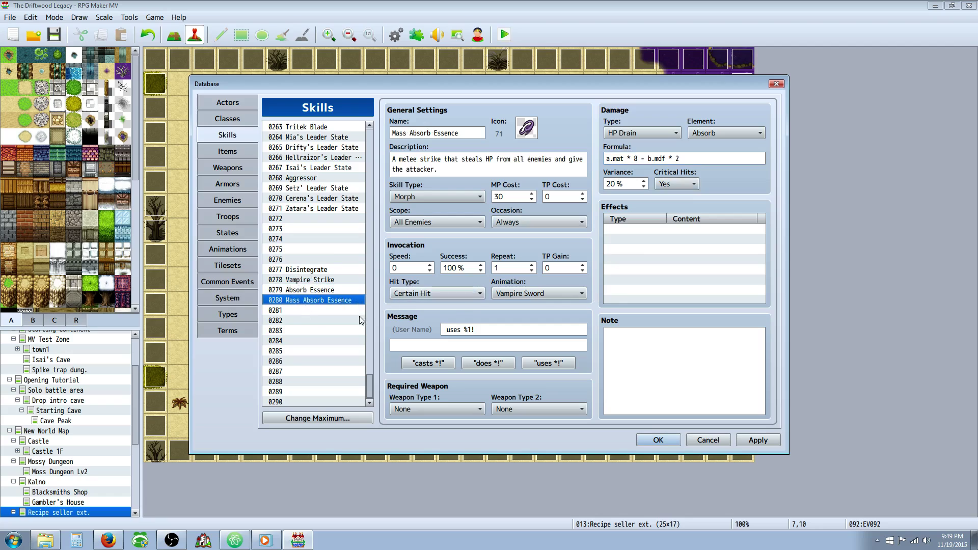
left_click_drag(606, 158, 639, 158)
left_click(636, 158)
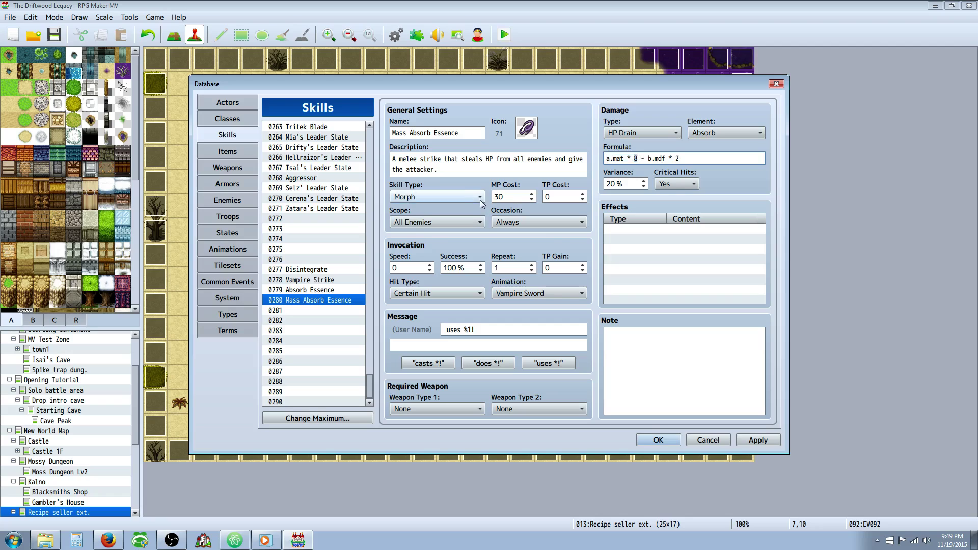
- Apply the skill changes, close the database and select the empty map tile at 7,11
left_click(755, 439)
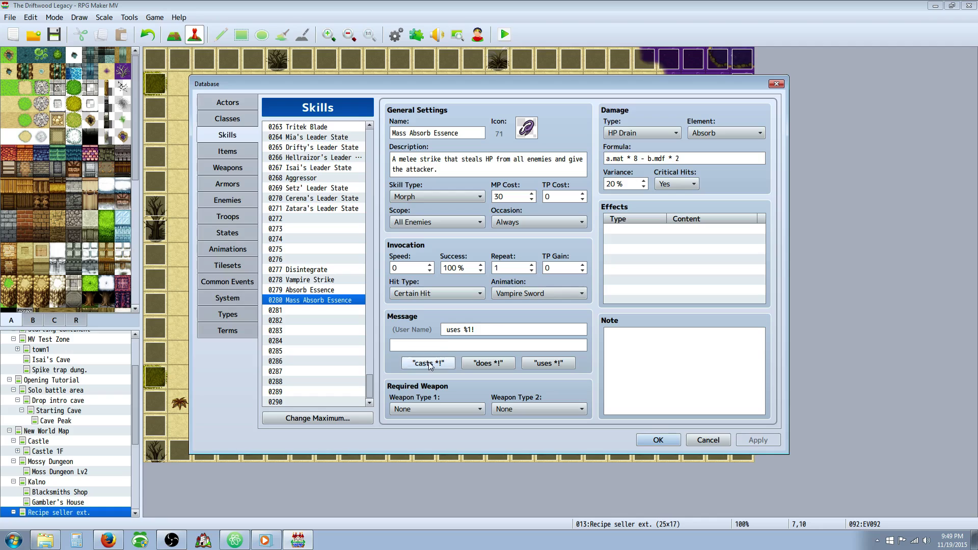
left_click(656, 441)
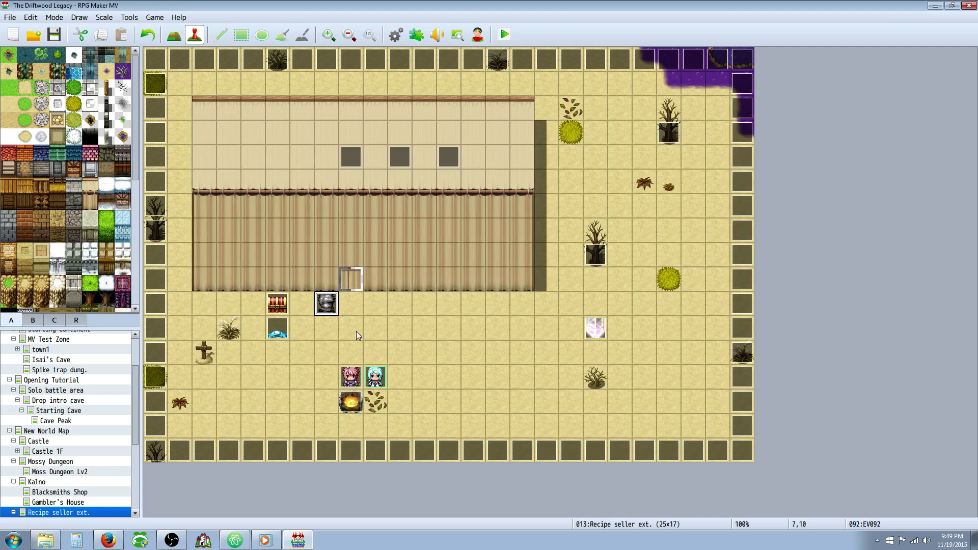
left_click(329, 334)
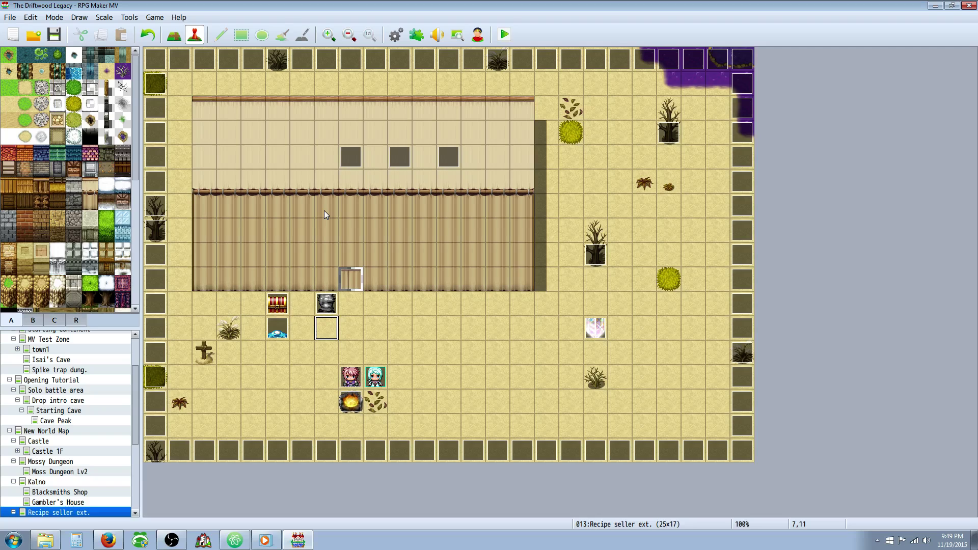